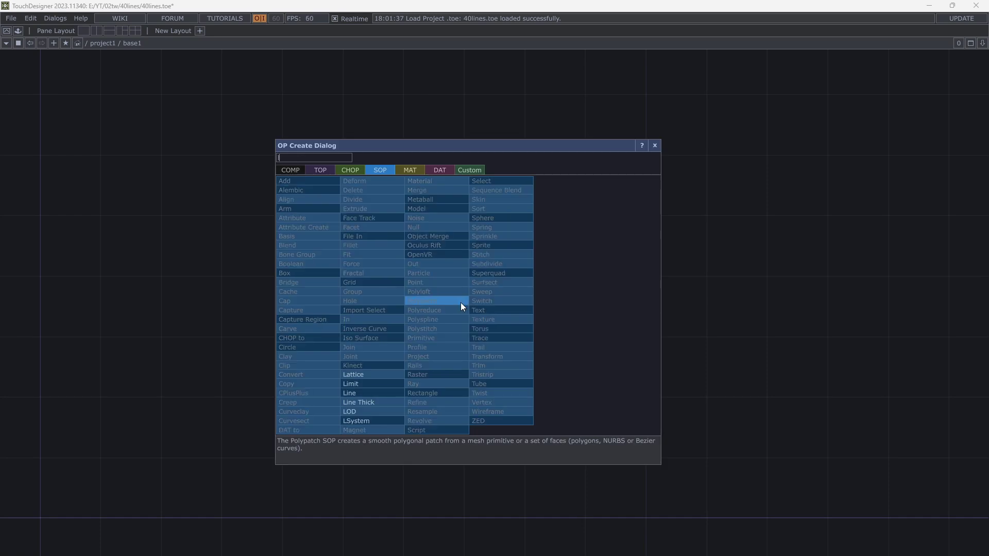
text(line)
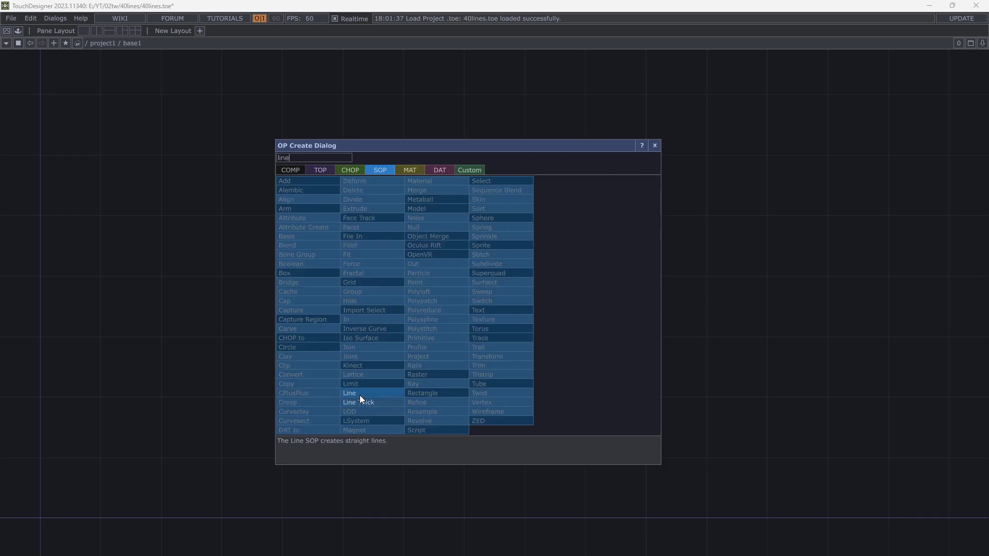
- Add a Line SOP (line1) and set its Point B to 1, 0, 0
click(357, 393)
click(163, 412)
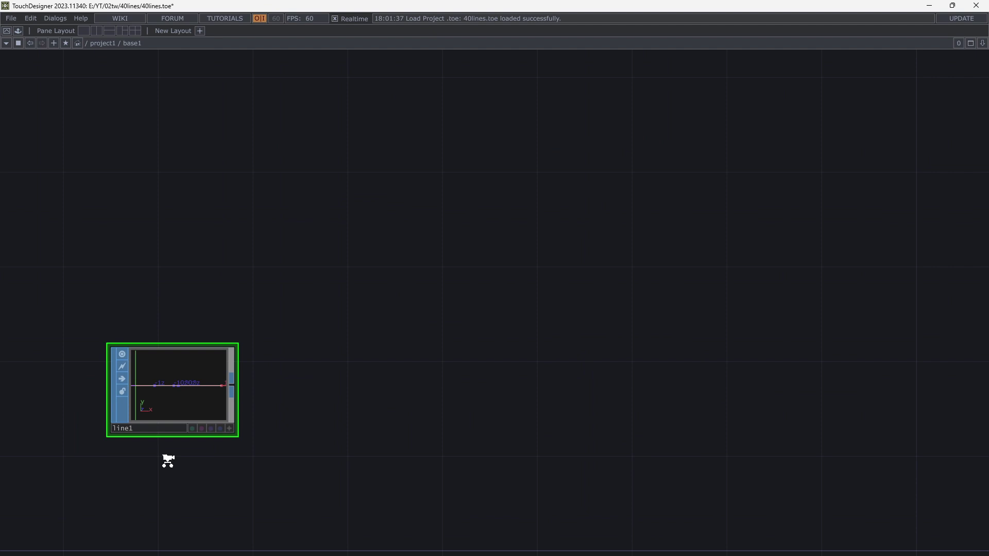
key(p)
scroll(254, 456, up, 2)
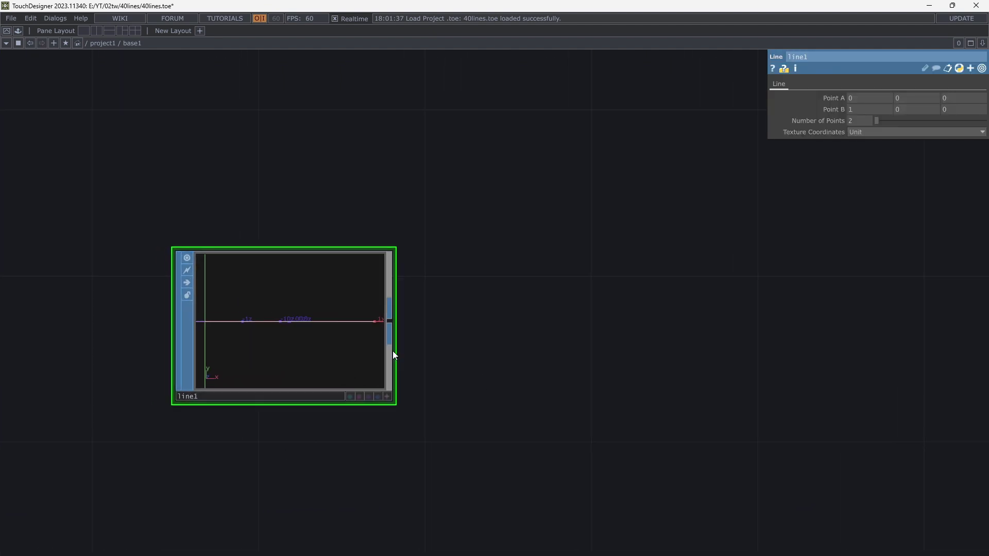
scroll(393, 351, up, 2)
mouse_move(835, 109)
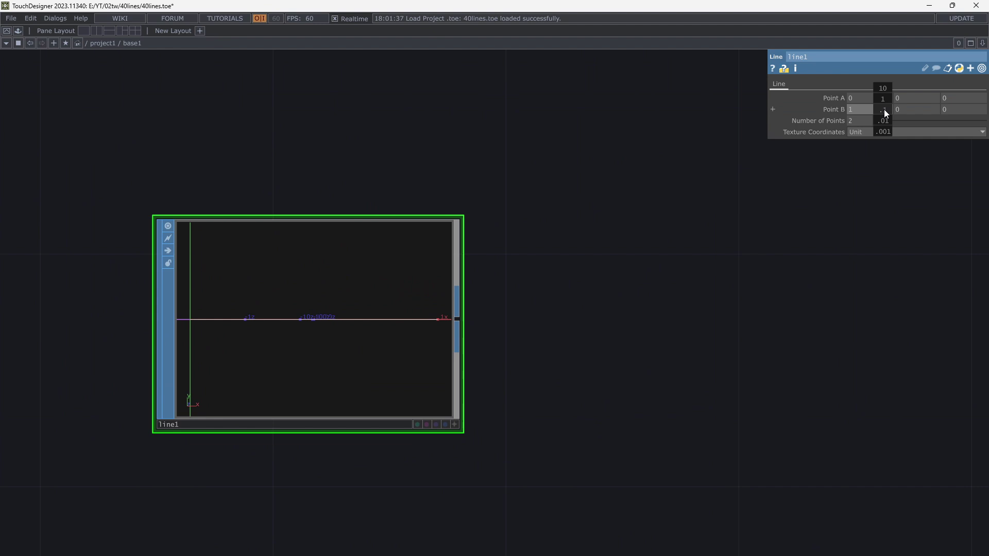
middle_drag(858, 109, 887, 100)
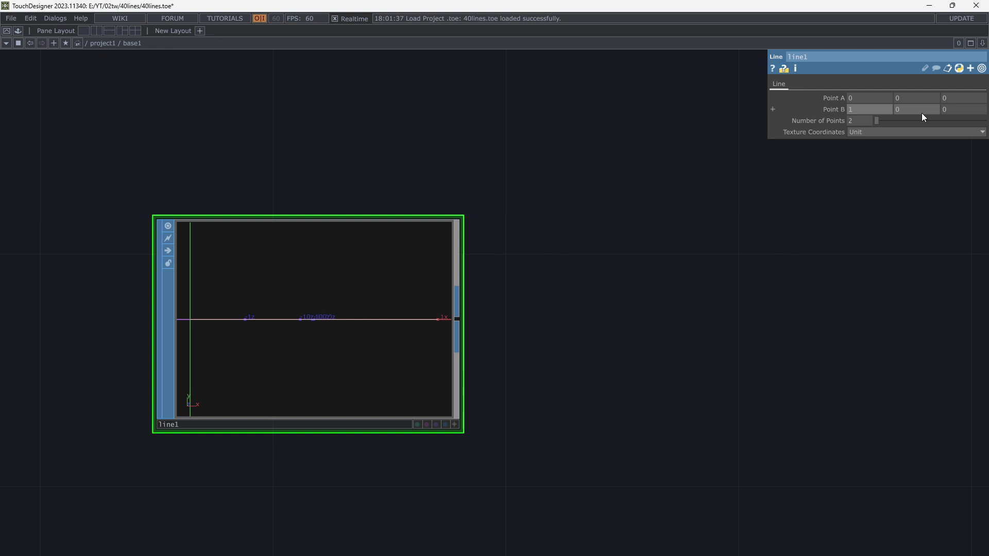
middle_drag(917, 109, 916, 110)
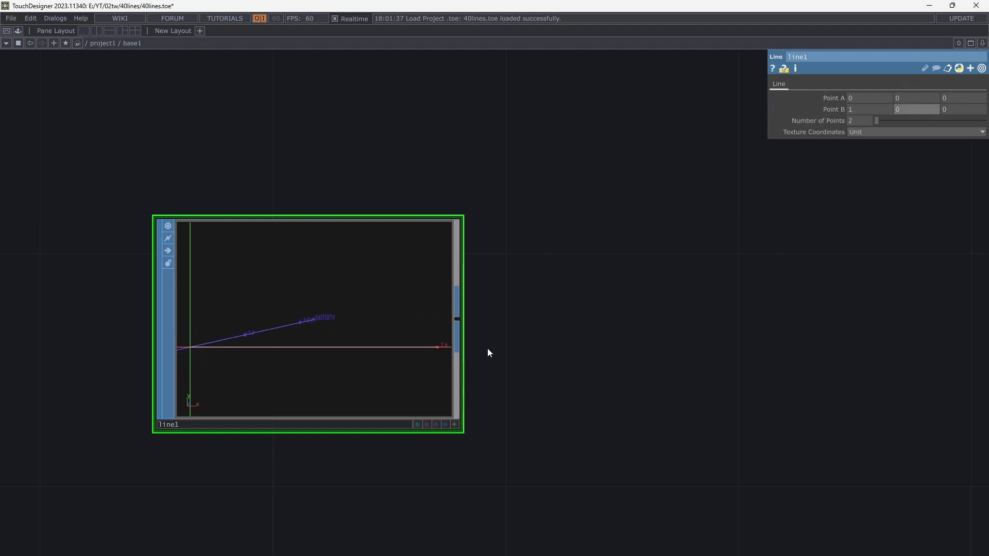
scroll(567, 315, down, 2)
scroll(540, 333, down, 1)
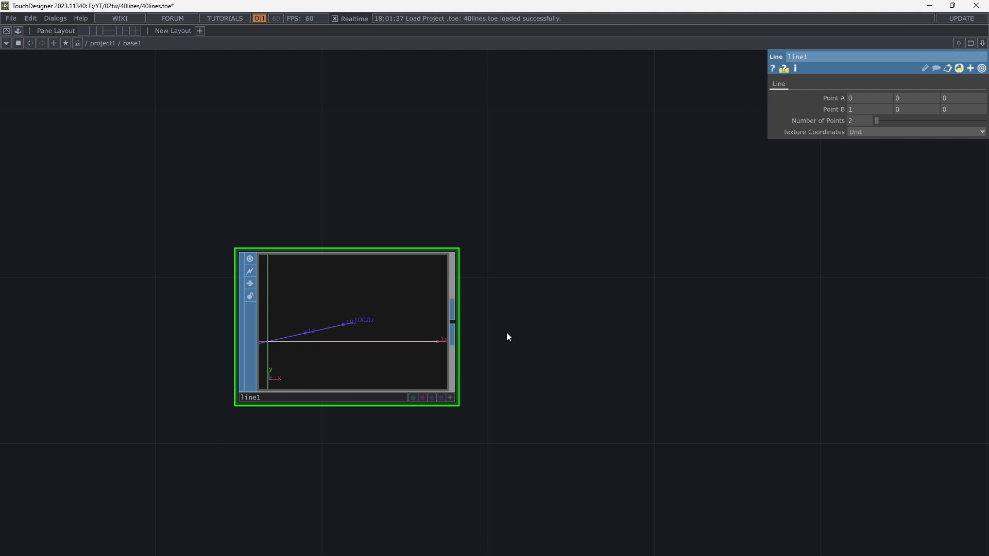
- Add a Copy SOP (copy1) wired from line1
key(Tab)
text(c)
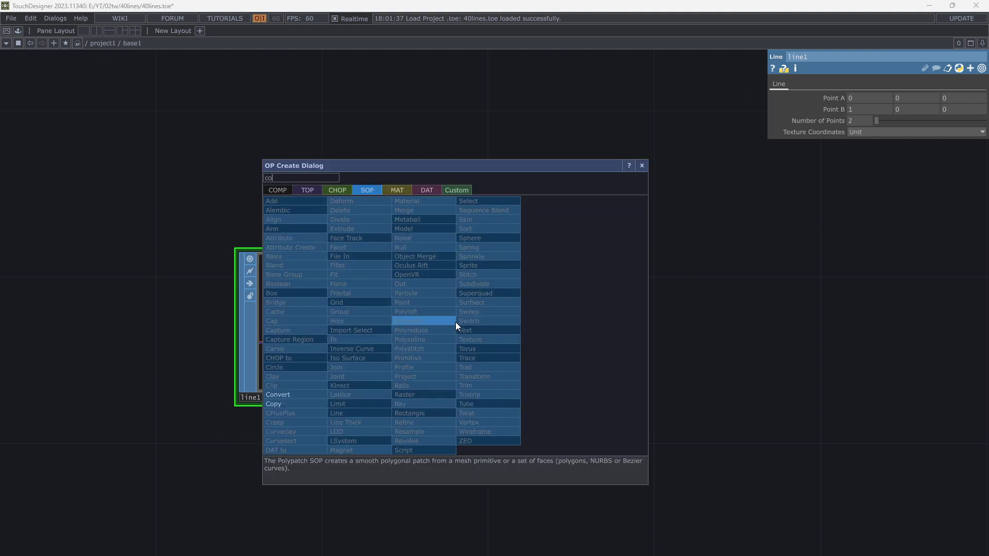
click(278, 403)
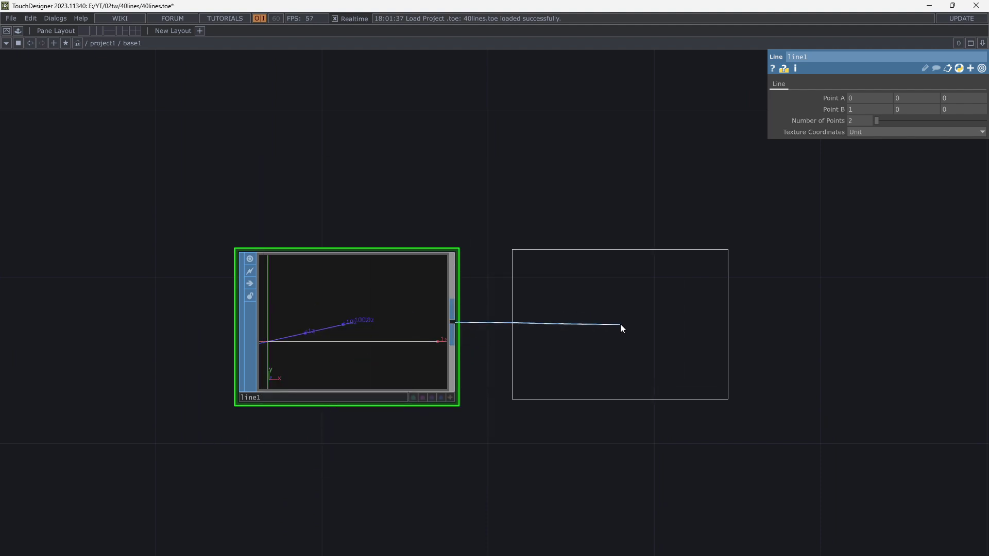
click(621, 324)
drag(665, 413, 591, 452)
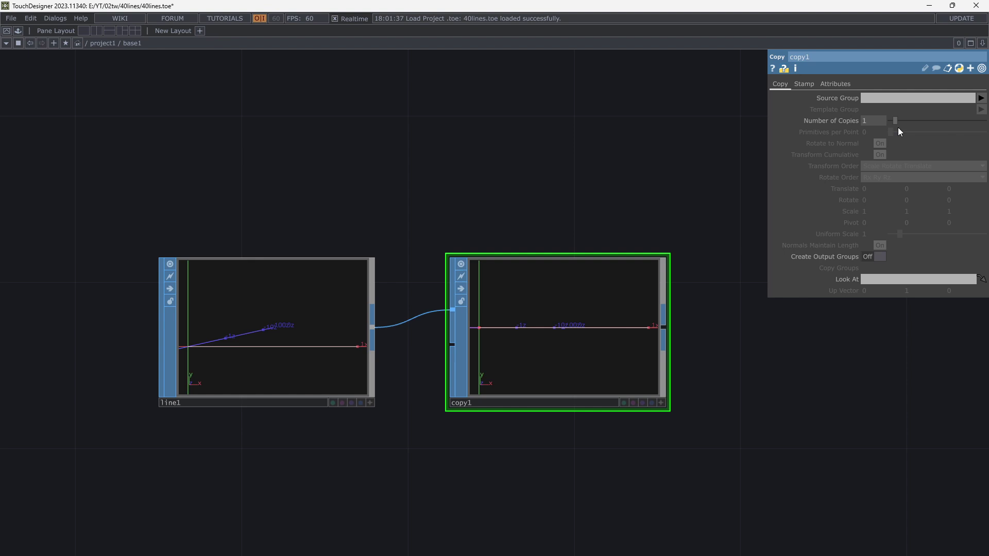
- Give copy1 18 copies, each rotated 20 degrees on Z
drag(895, 121, 939, 121)
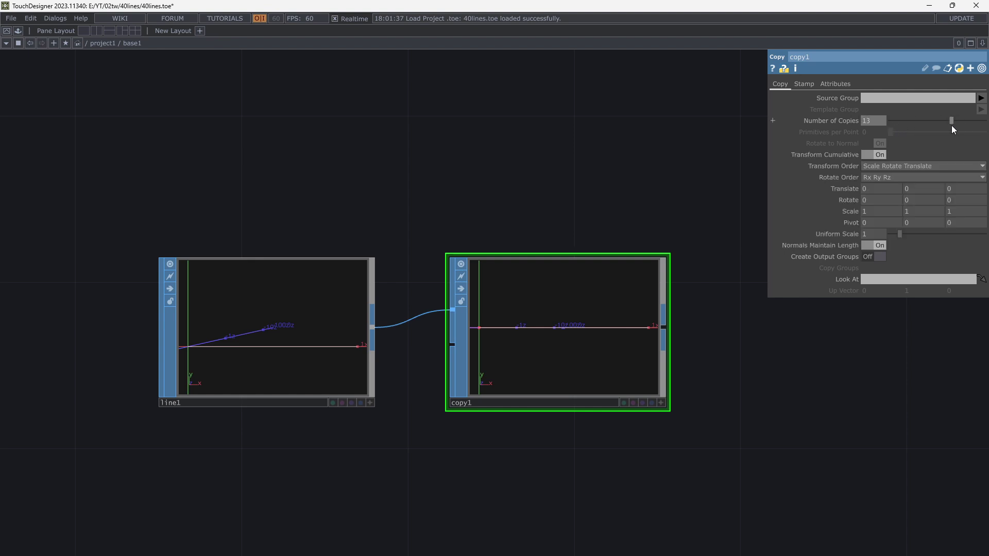
middle_drag(950, 200, 955, 179)
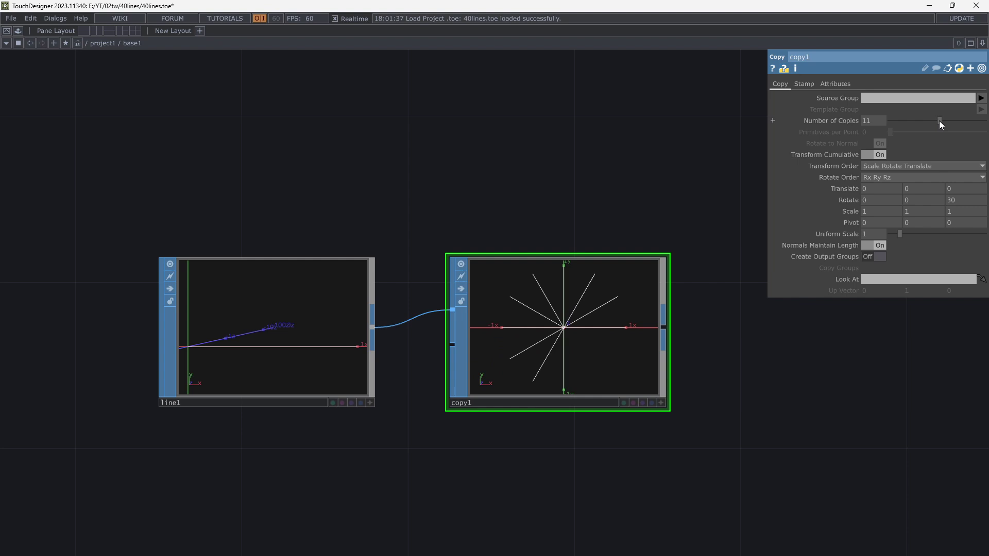
drag(939, 121, 946, 119)
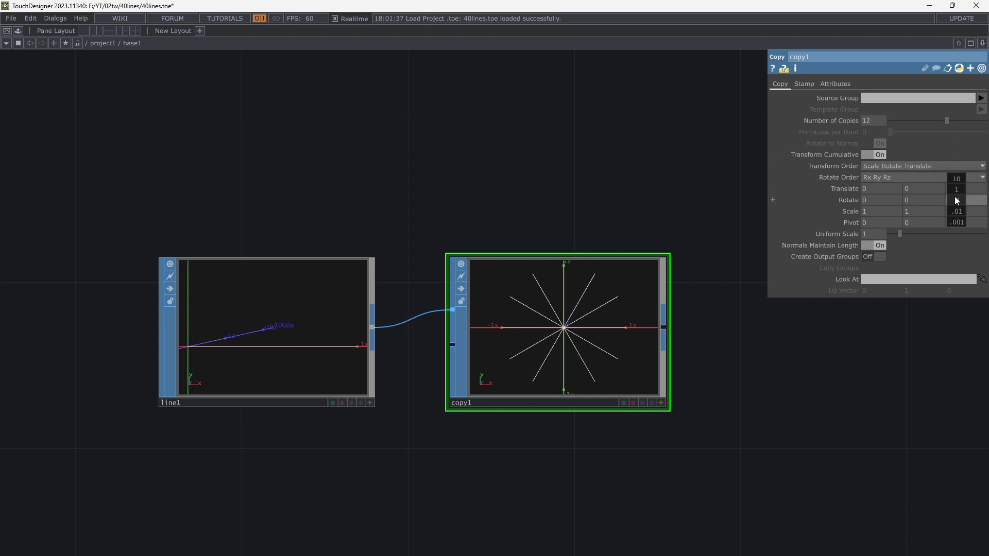
middle_drag(955, 200, 953, 183)
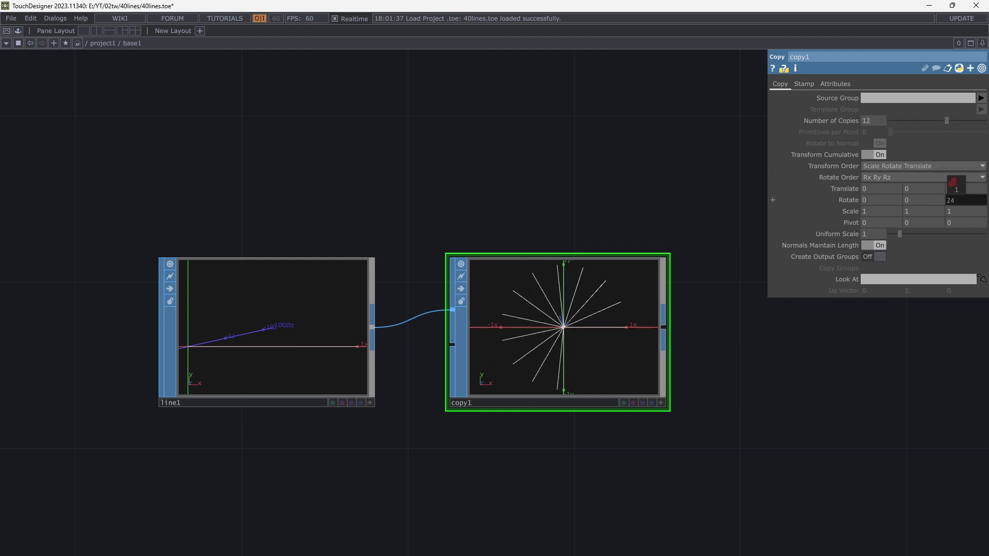
middle_drag(955, 185, 956, 182)
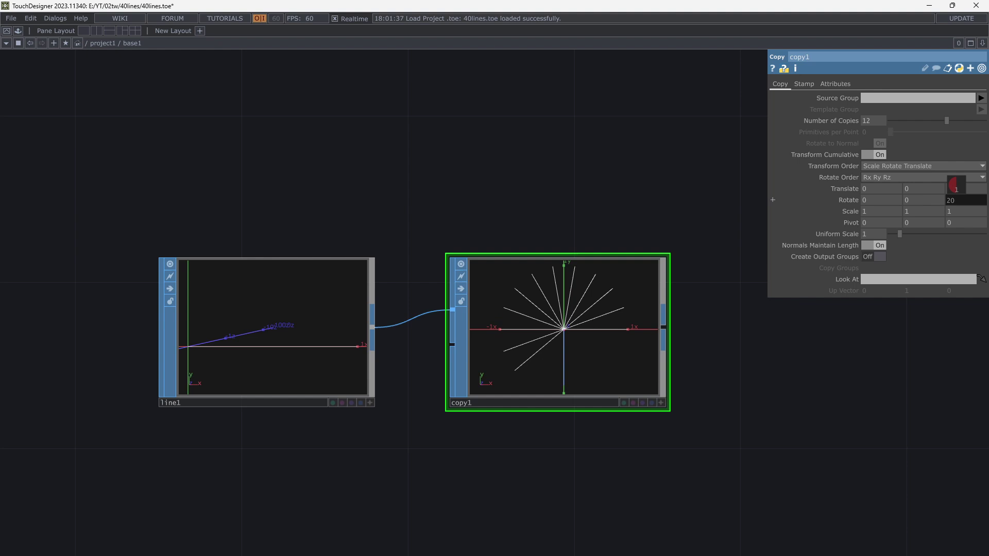
drag(946, 121, 974, 121)
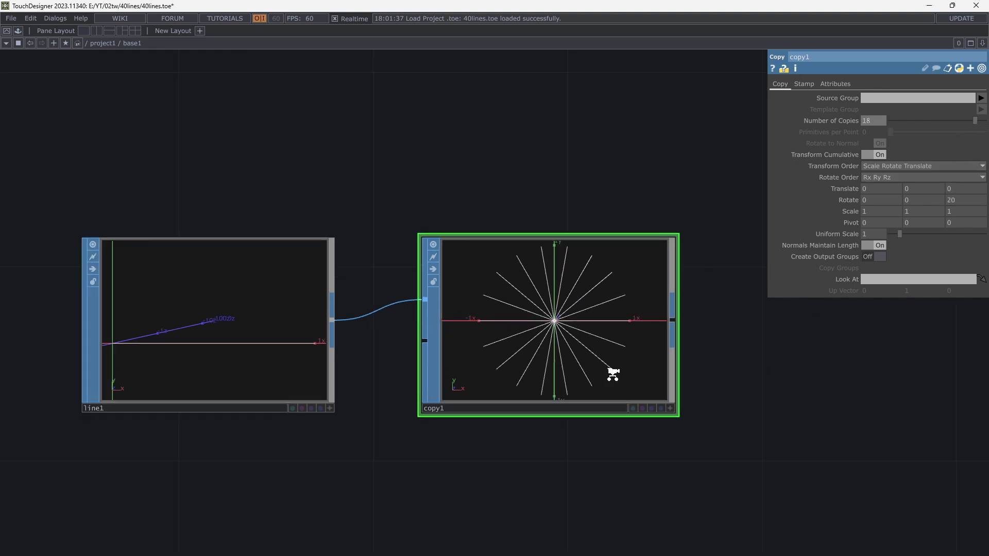
scroll(614, 377, up, 3)
- Set line1's Point B z to 0.7 so the copied lines splay into 3D
drag(640, 339, 564, 328)
drag(348, 490, 383, 503)
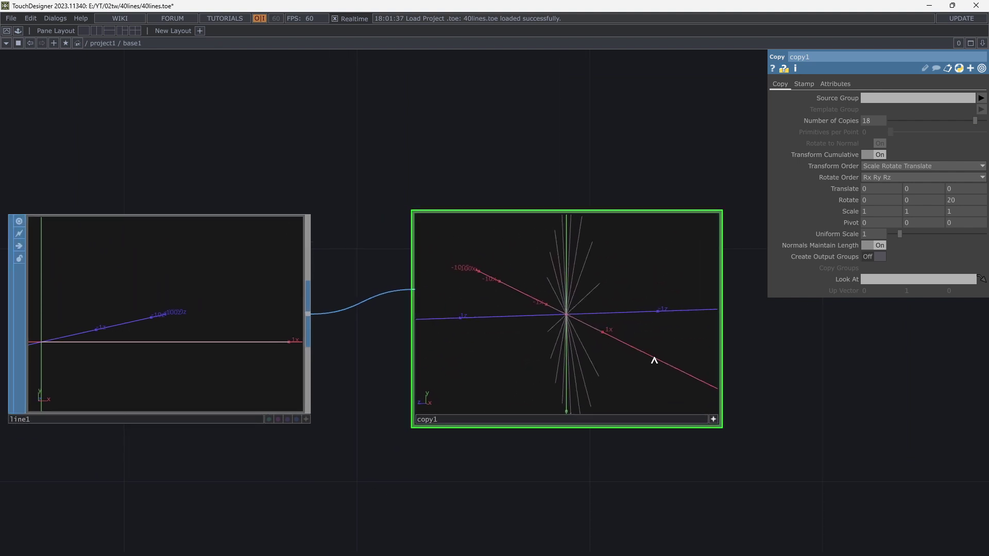
drag(652, 356, 587, 363)
drag(236, 330, 211, 341)
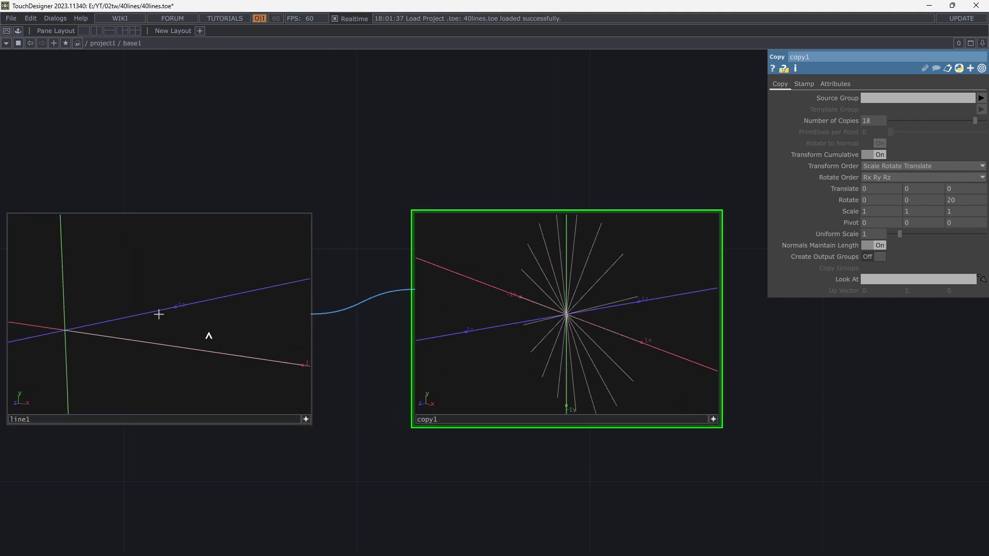
click(306, 419)
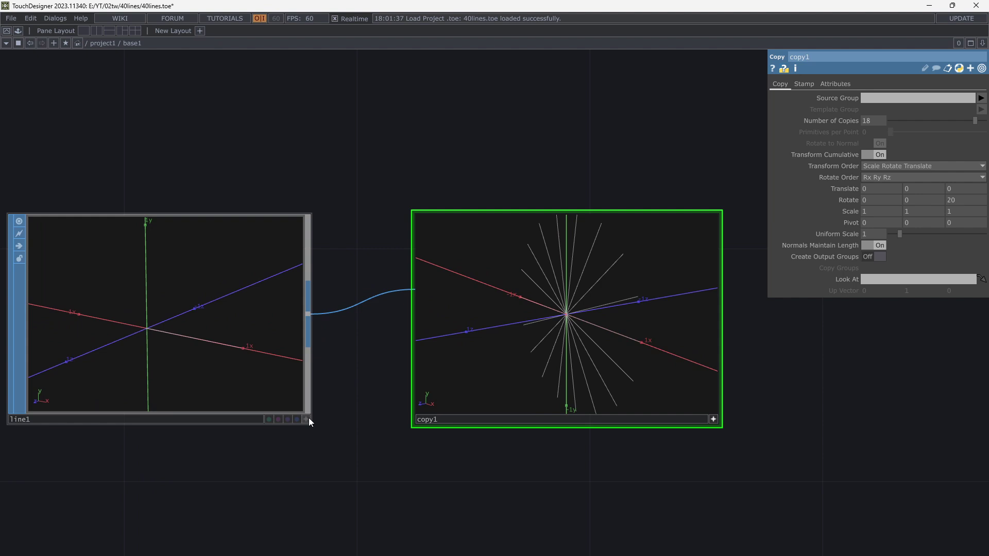
click(713, 419)
click(303, 355)
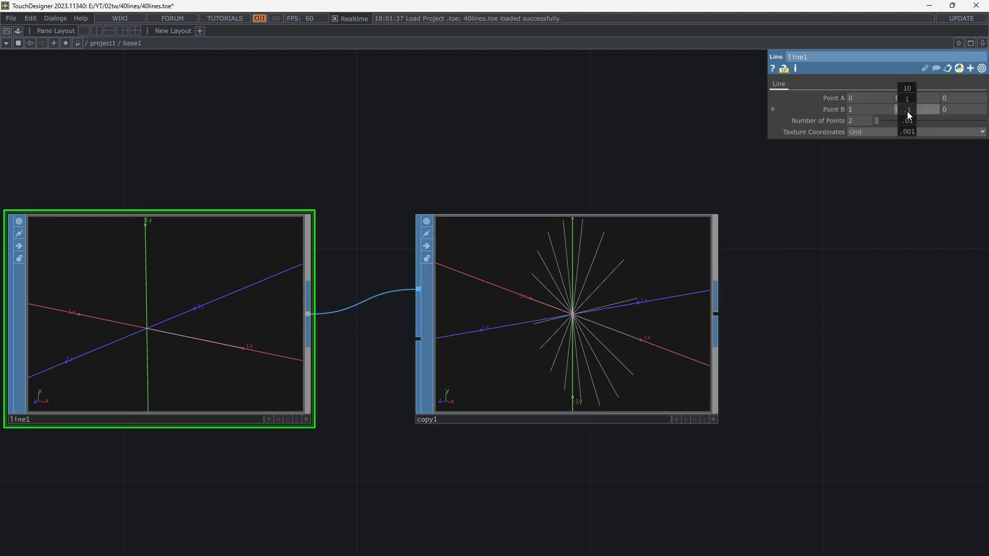
middle_drag(957, 112, 960, 93)
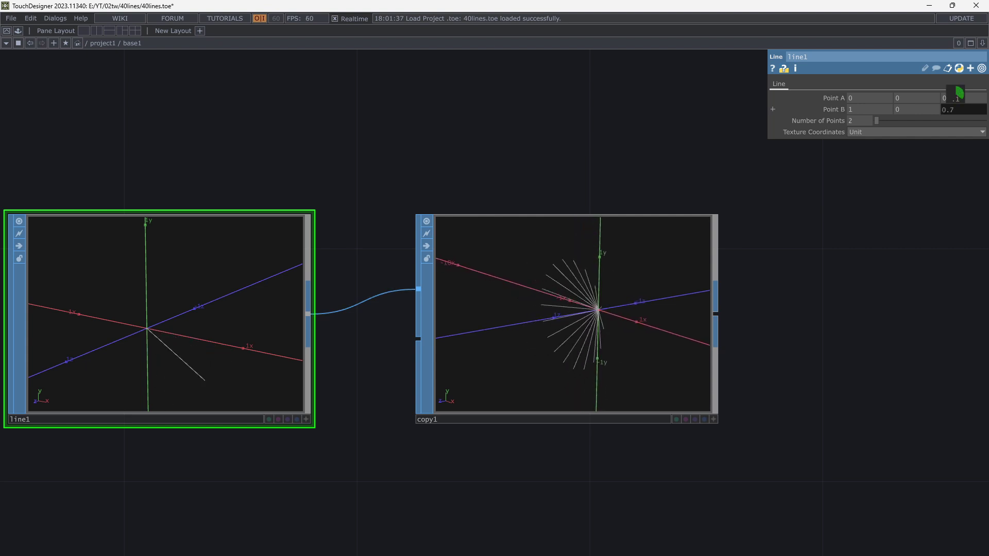
click(712, 418)
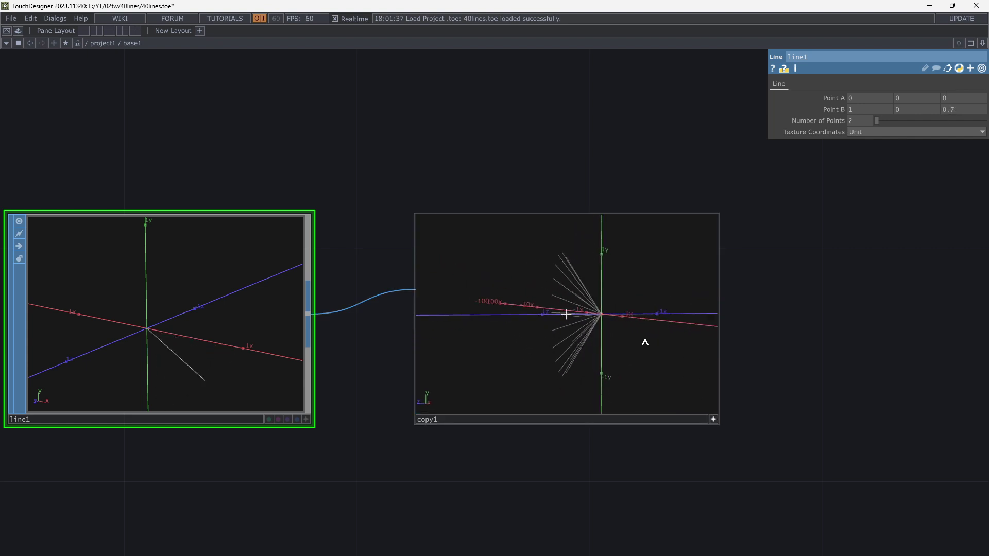
drag(665, 348, 646, 345)
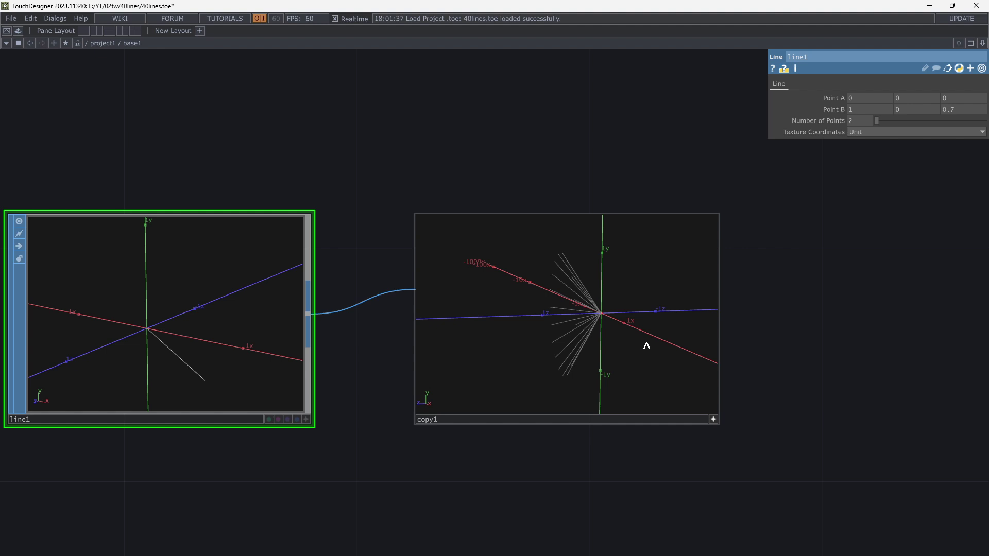
- Add a second Copy SOP (copy2) wired from copy1's output
click(712, 420)
scroll(543, 364, down, 4)
drag(542, 364, 456, 336)
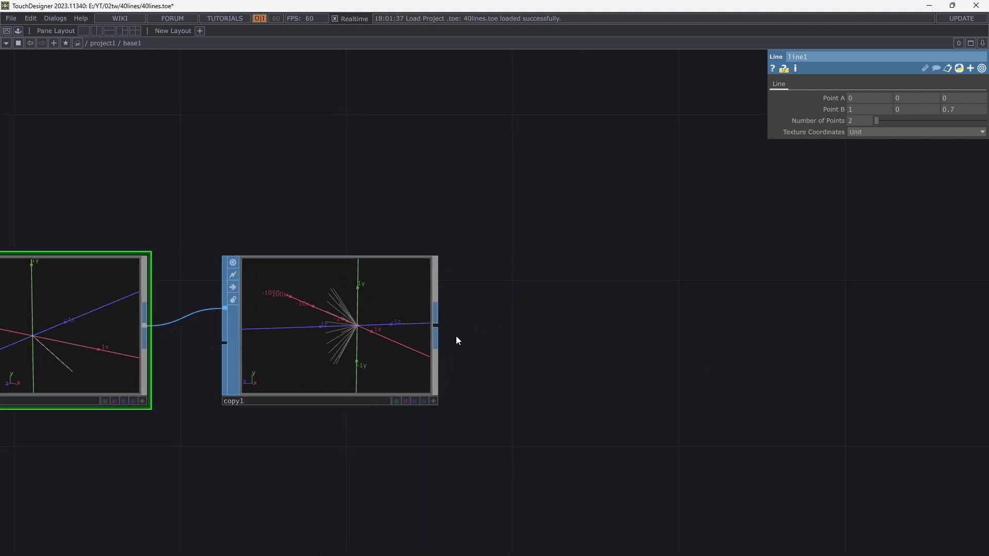
click(438, 326)
key(Tab)
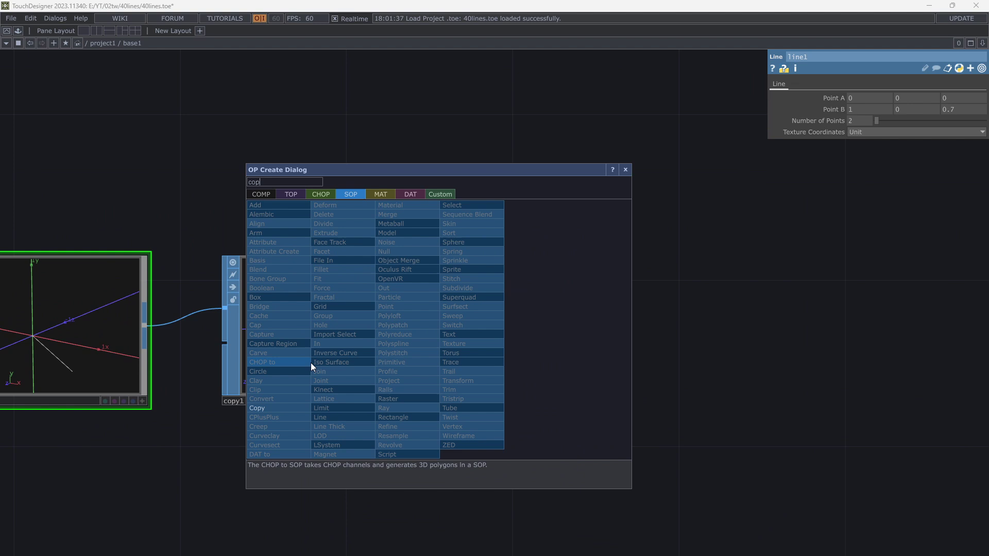
click(261, 408)
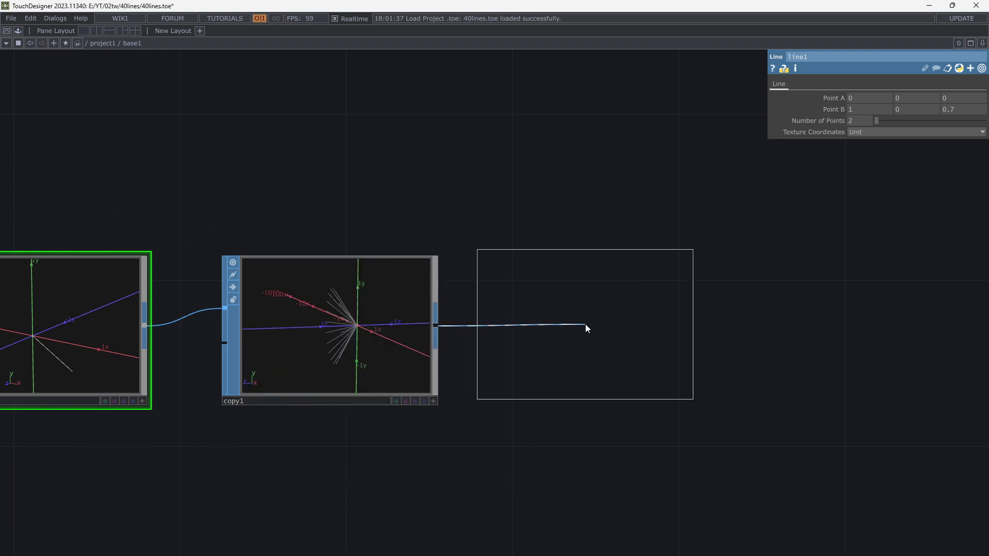
click(585, 324)
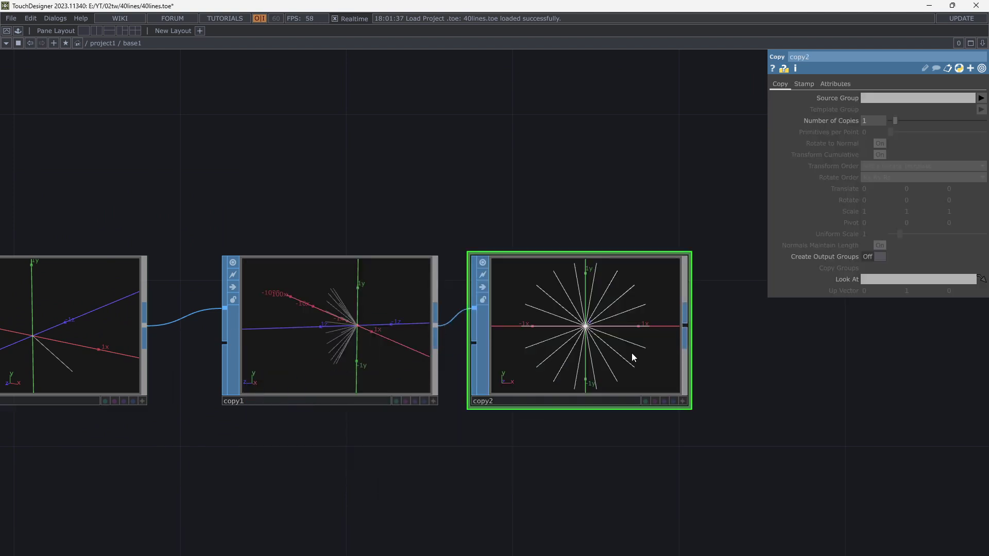
- Raise copy2's copy count to 8 and rotate its copies into a fan
click(681, 407)
drag(638, 351, 595, 340)
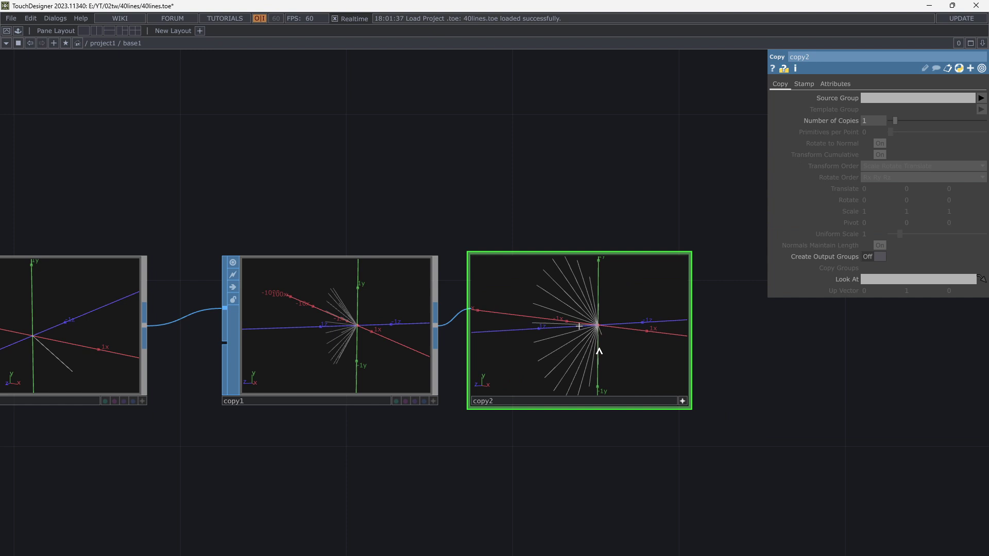
click(680, 402)
drag(778, 375, 735, 396)
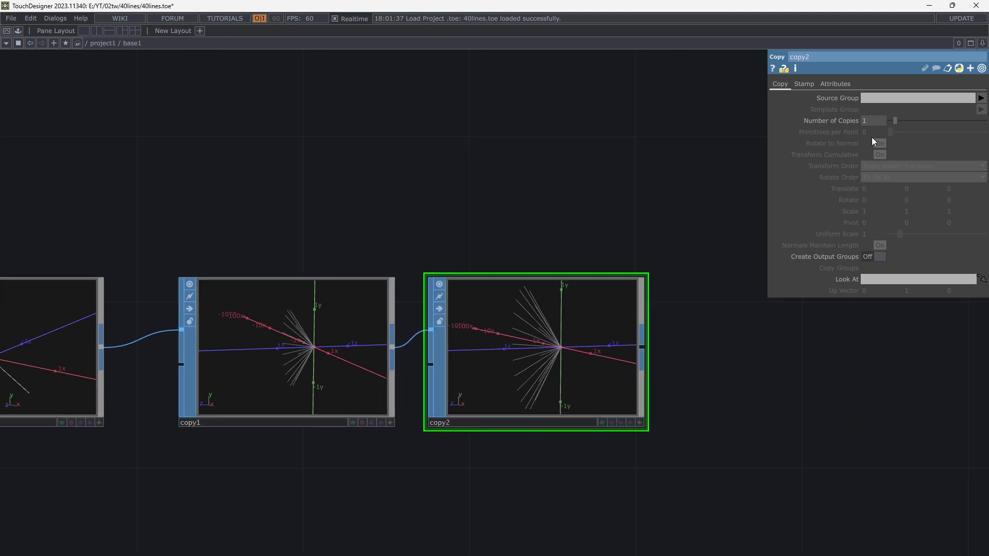
click(903, 121)
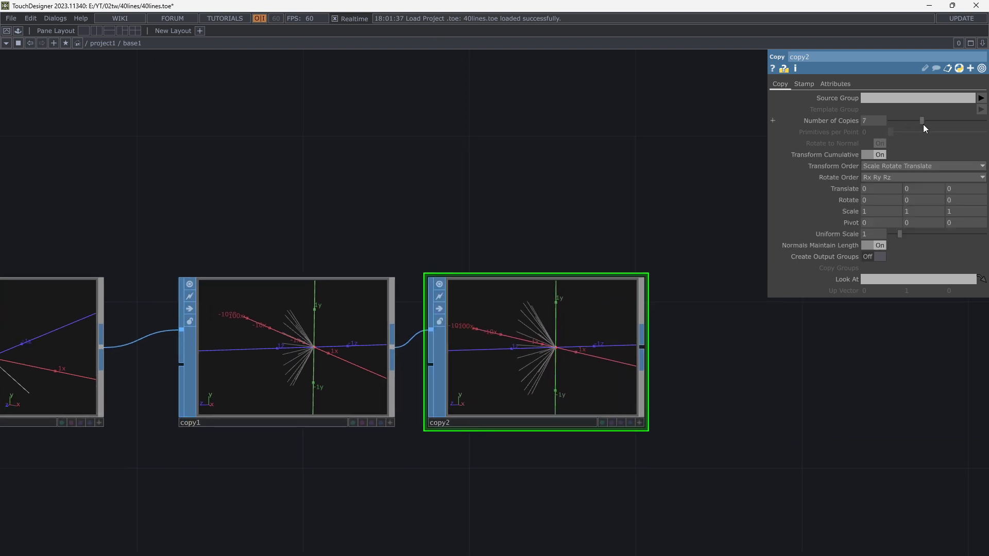
click(927, 122)
middle_drag(955, 200, 956, 186)
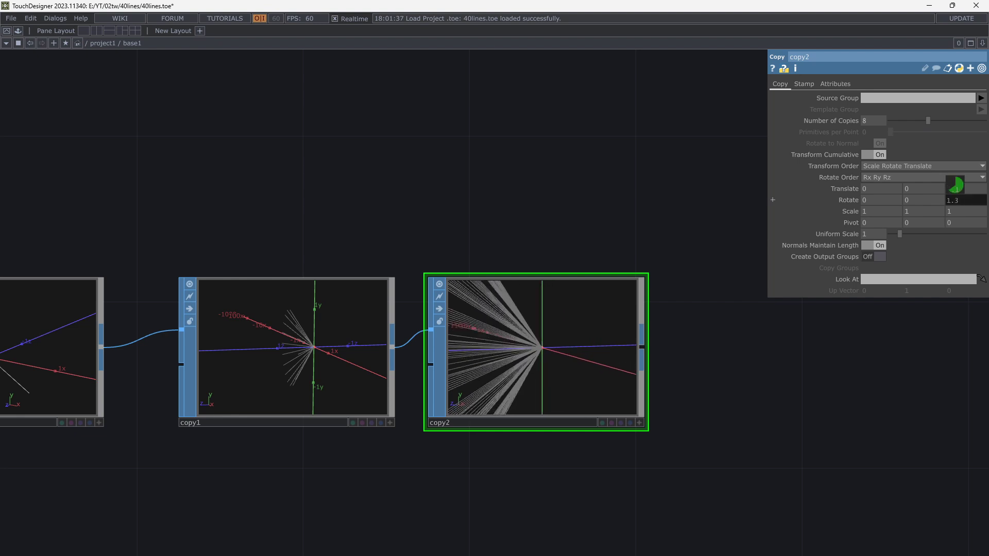
middle_drag(925, 198, 926, 184)
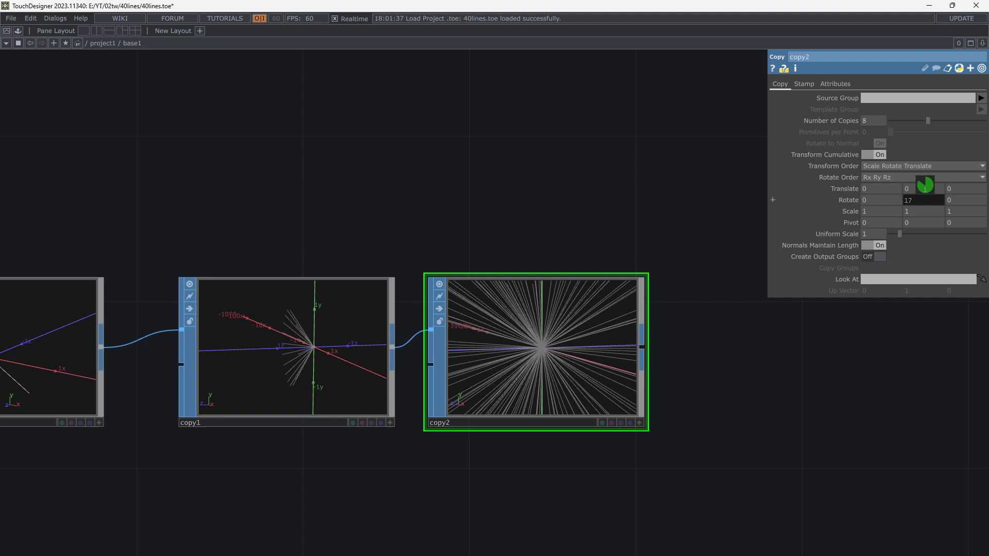
click(638, 423)
mouse_move(576, 385)
mouse_down()
mouse_move(626, 337)
mouse_move(537, 342)
mouse_move(552, 351)
mouse_up()
scroll(571, 385, down, 5)
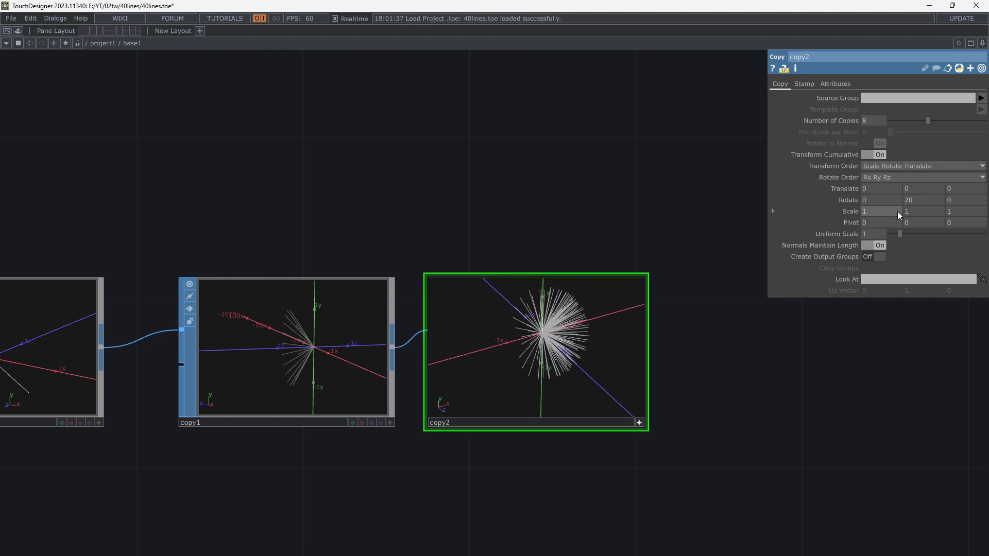
- Set copy2's Y rotation to 30 and its copy count to 10
middle_drag(912, 199, 913, 179)
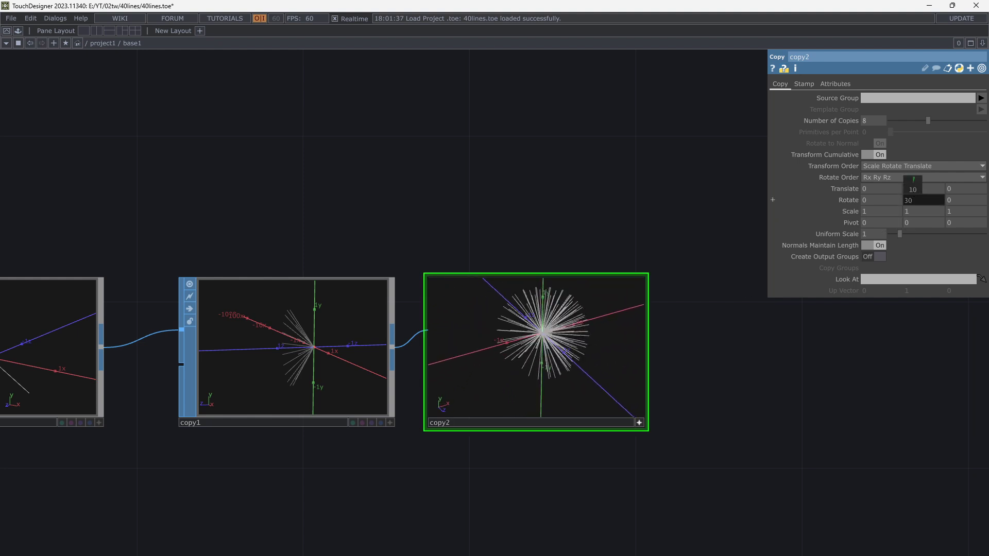
mouse_move(595, 332)
mouse_down()
mouse_move(599, 321)
mouse_move(483, 317)
mouse_move(502, 339)
mouse_up()
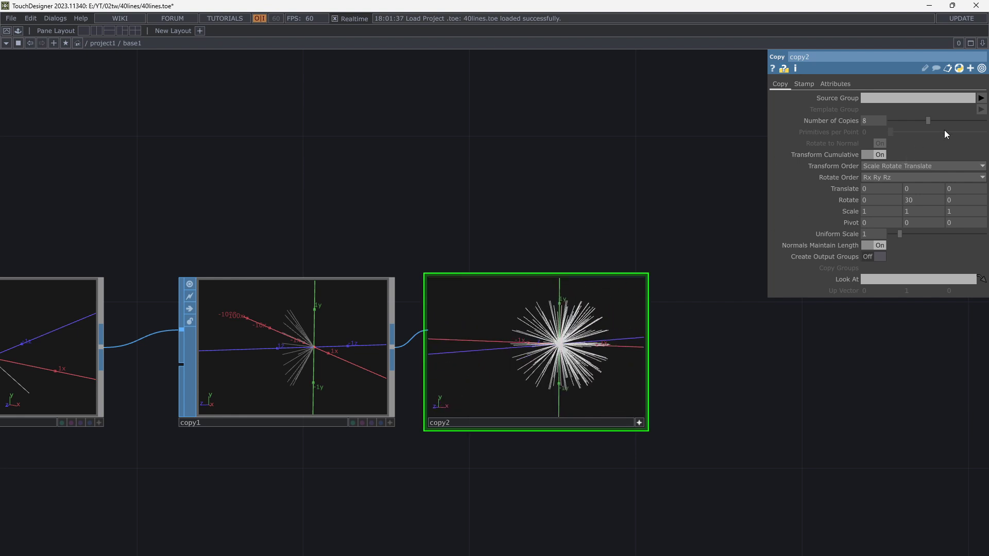
drag(923, 121, 937, 122)
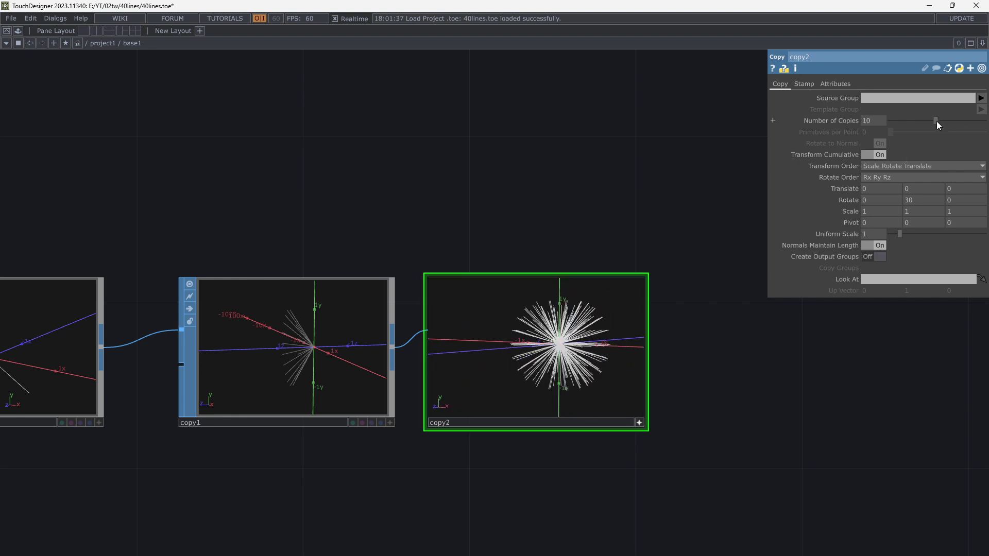
mouse_move(593, 404)
mouse_down()
mouse_move(541, 367)
mouse_move(548, 379)
mouse_move(534, 353)
mouse_move(507, 358)
mouse_up()
click(639, 423)
scroll(566, 358, up, 2)
scroll(566, 336, up, 1)
scroll(495, 353, down, 2)
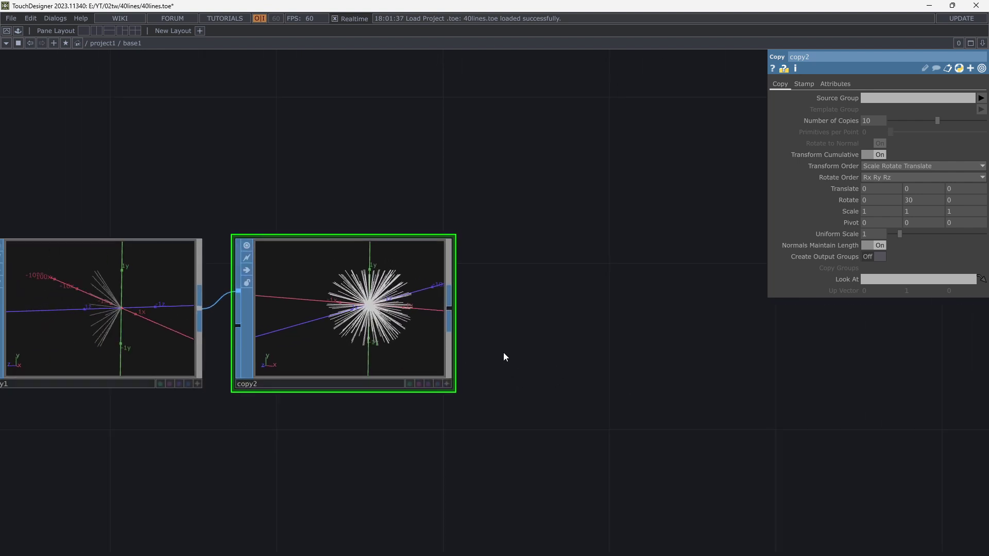
- Add a Noise SOP (noise1) after copy2 and frame all four operators
double_click(452, 313)
text(noi)
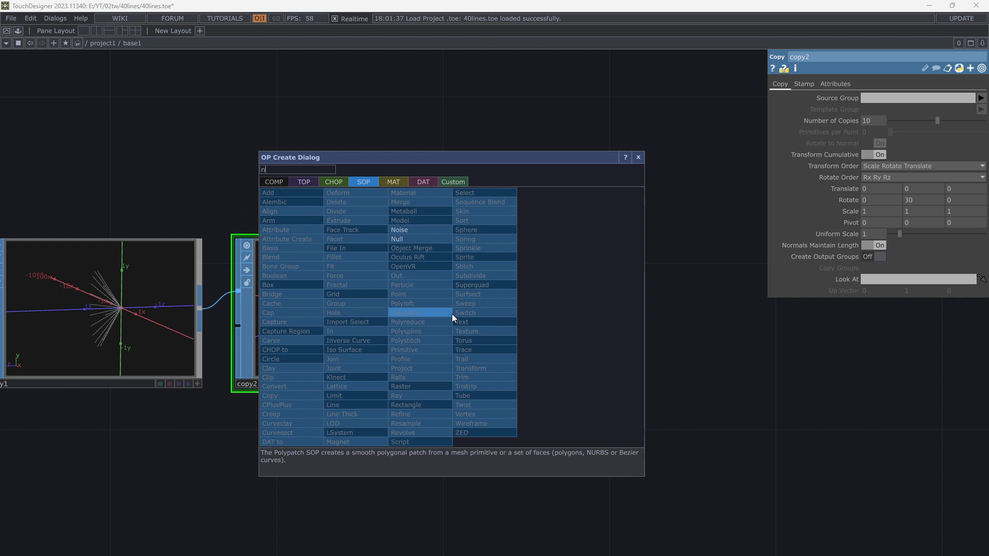
click(399, 230)
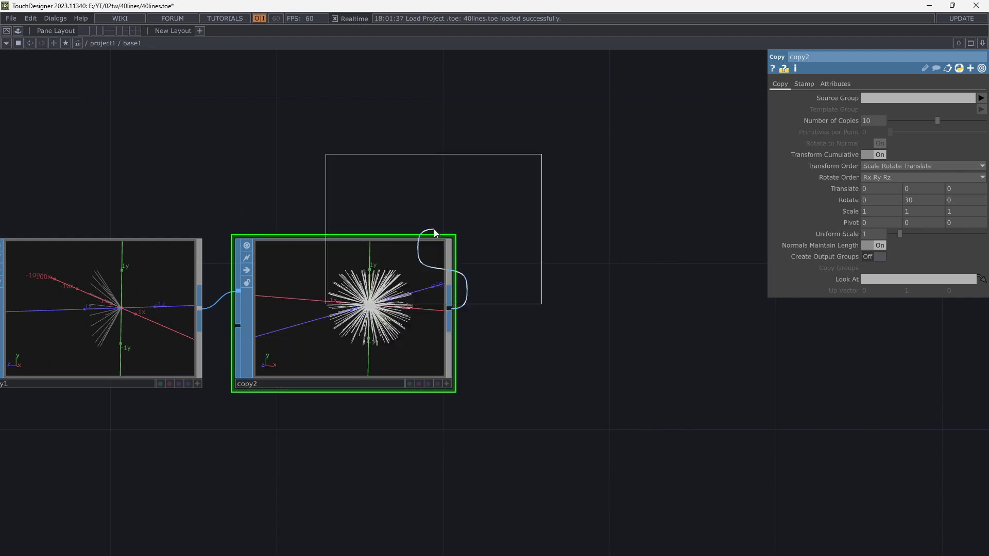
click(614, 296)
drag(673, 412, 526, 356)
scroll(583, 337, up, 3)
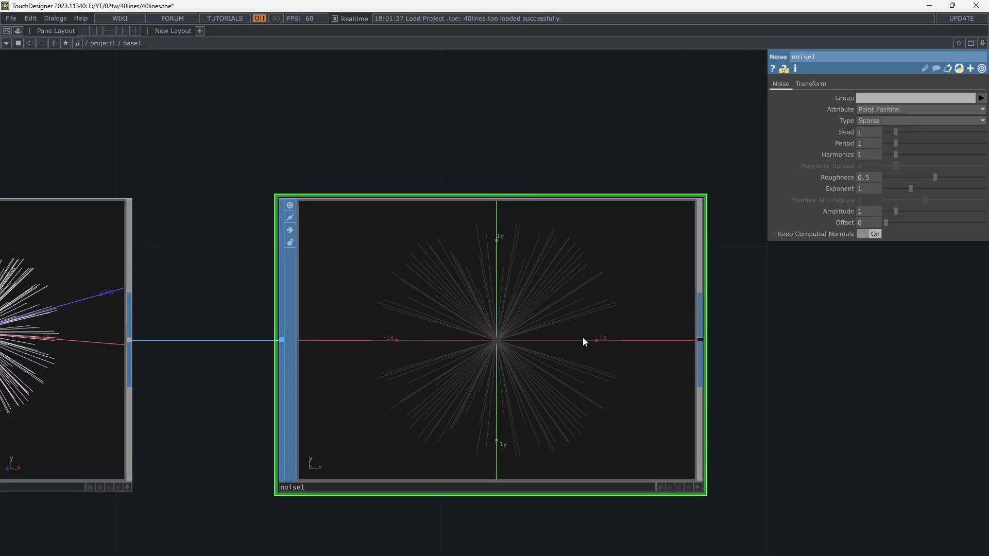
scroll(777, 432, down, 4)
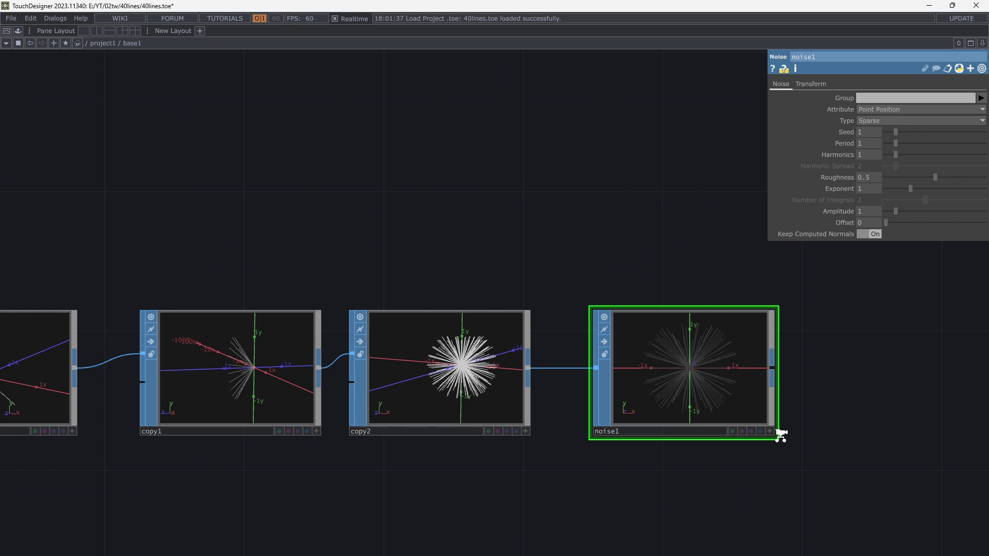
drag(780, 433, 472, 474)
click(127, 394)
scroll(571, 276, up, 1)
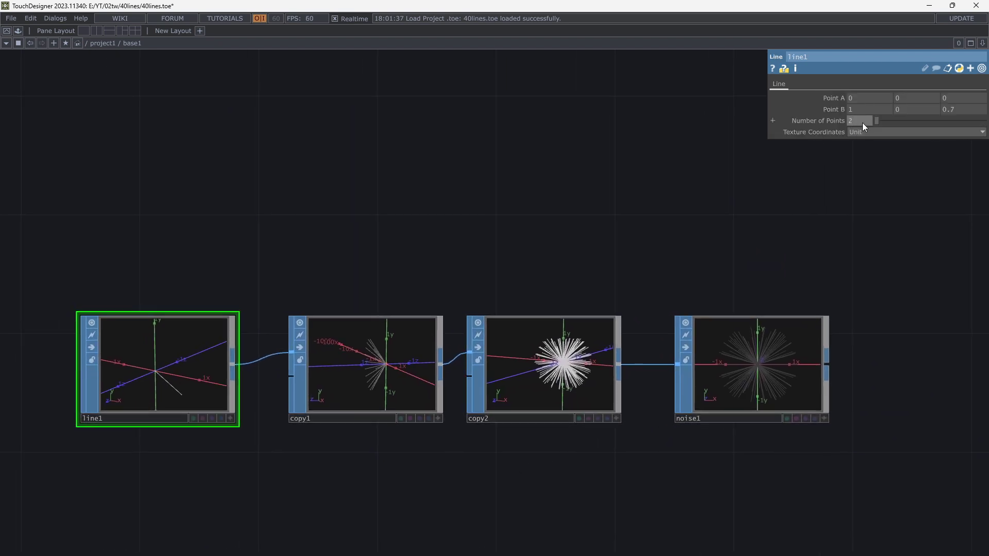
text(0)
- Set line1's Number of Points to 20 so noise1 bends each ray
key(Return)
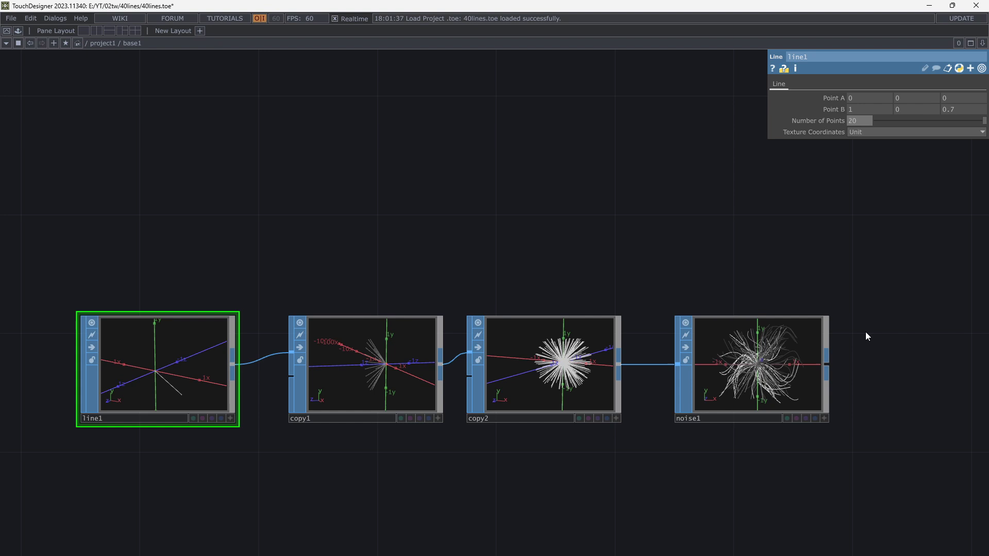
scroll(865, 331, up, 6)
drag(889, 325, 836, 361)
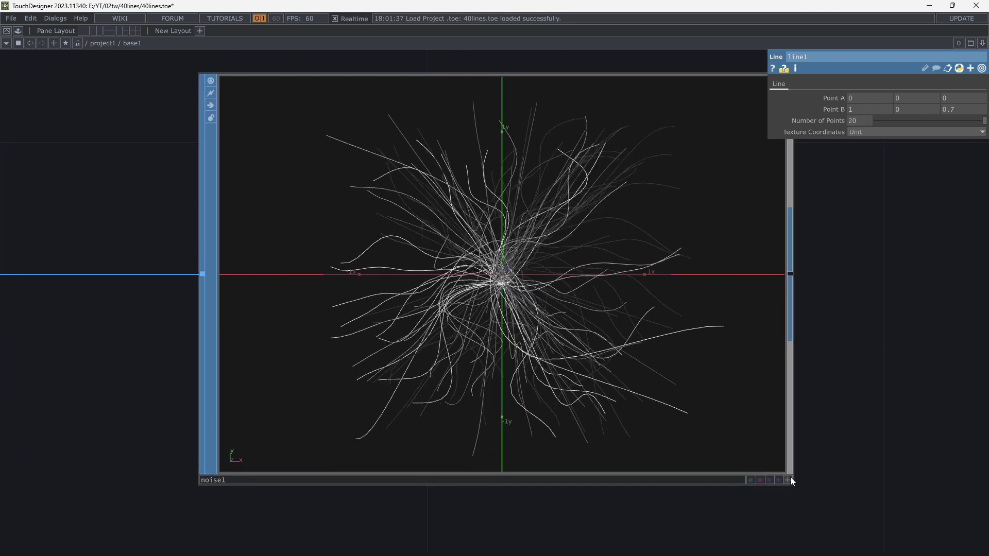
scroll(823, 361, down, 3)
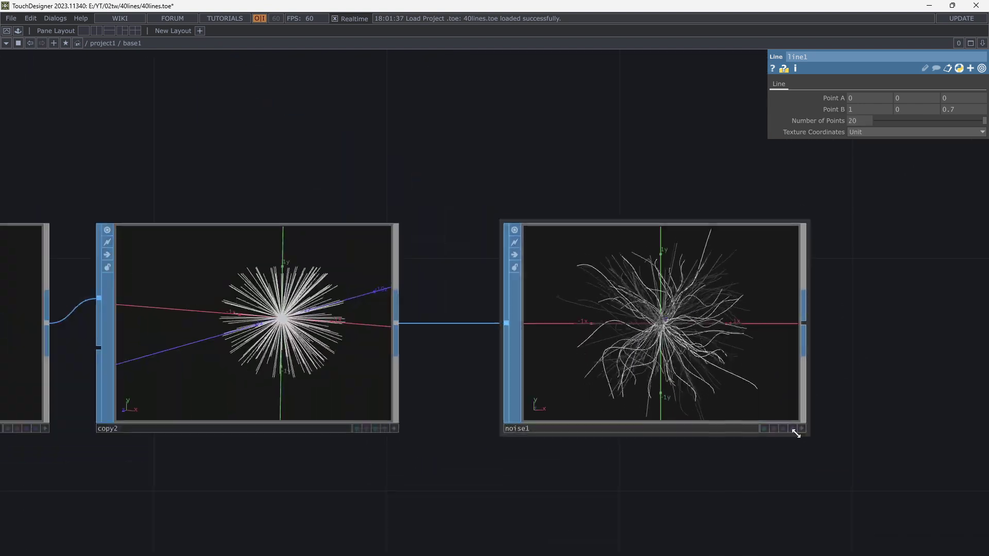
scroll(492, 418, down, 3)
scroll(491, 455, down, 1)
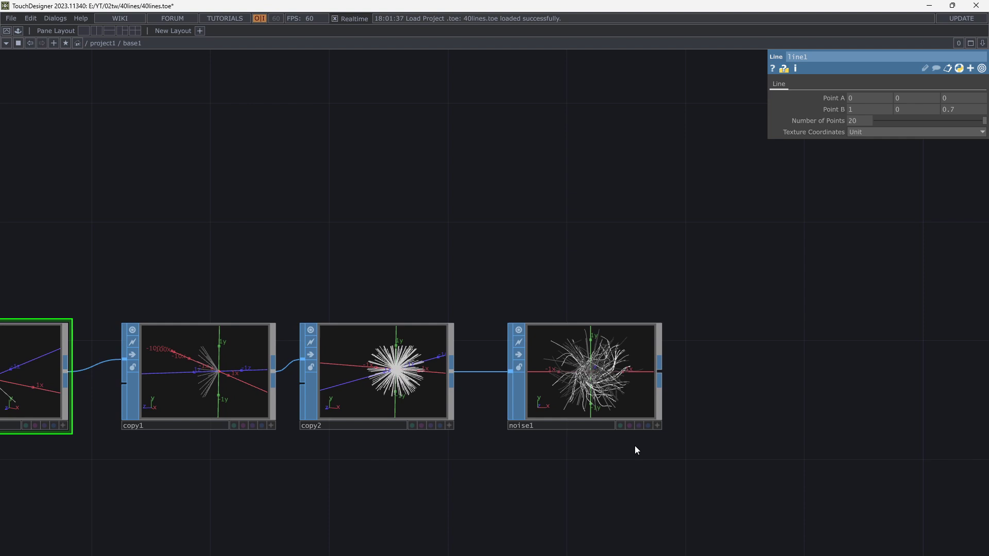
- Set noise1 to amplitude about 1.04, exponent 1.56 and period 0.79
click(627, 386)
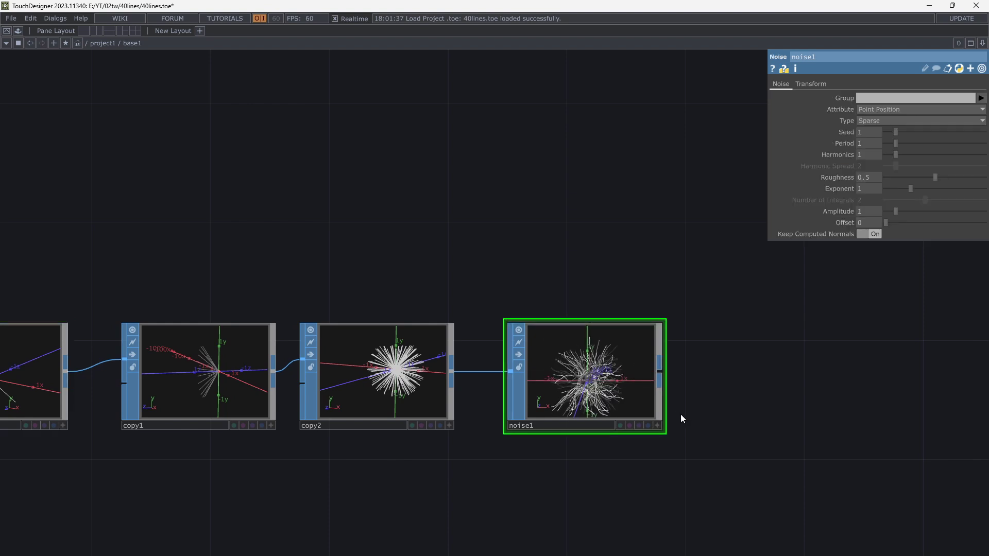
drag(896, 211, 883, 212)
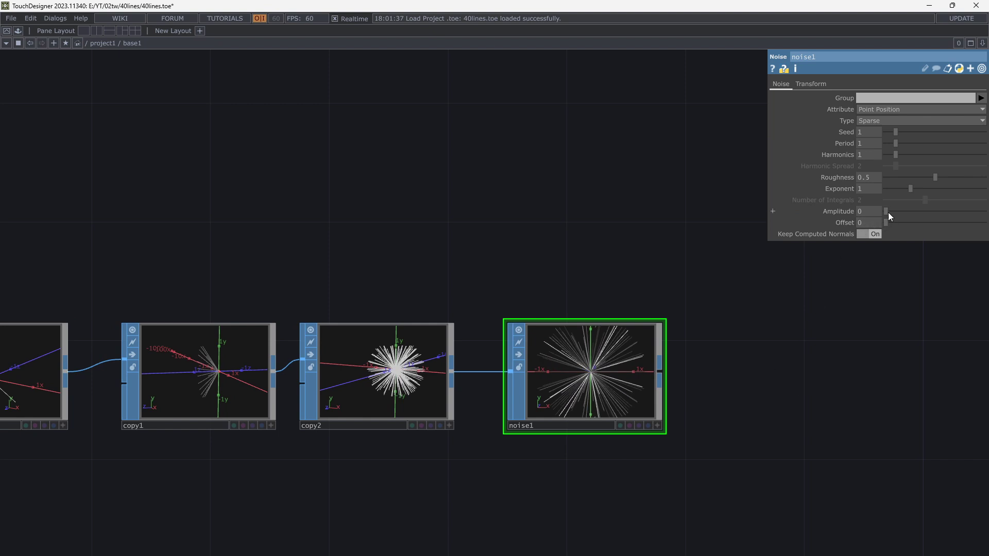
mouse_move(886, 212)
mouse_down()
mouse_move(938, 212)
mouse_move(927, 212)
mouse_up()
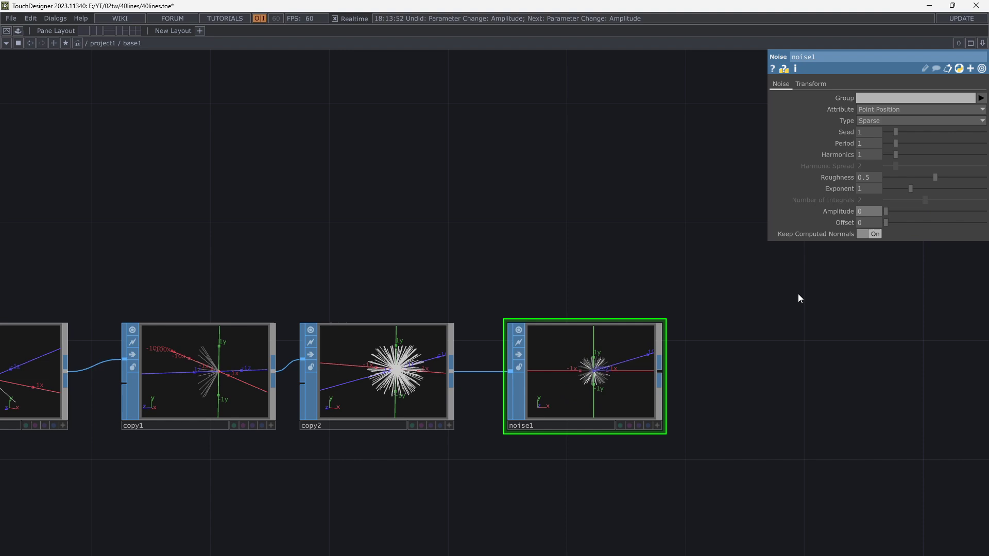
scroll(681, 388, up, 3)
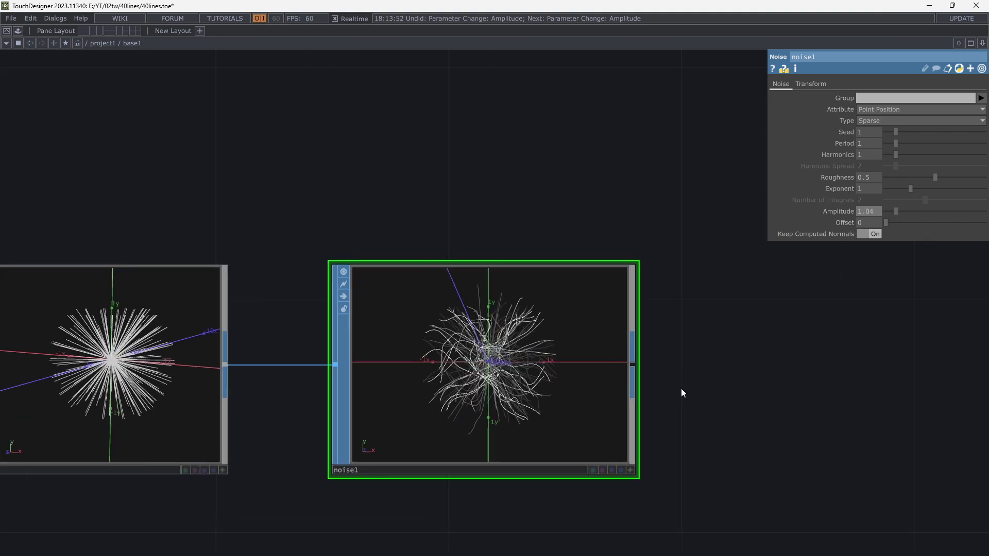
scroll(681, 388, up, 3)
scroll(681, 389, up, 3)
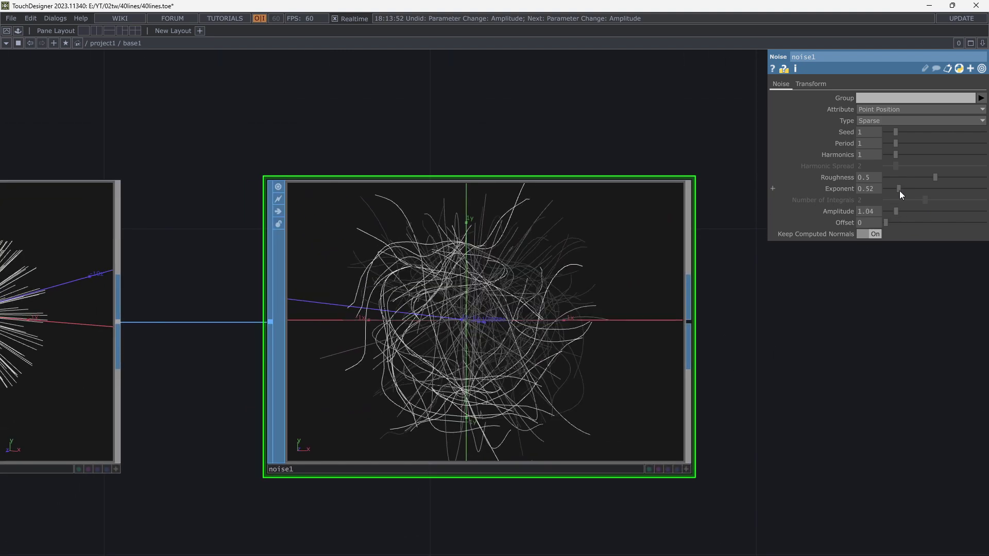
mouse_move(910, 188)
mouse_down()
mouse_move(881, 190)
mouse_move(924, 190)
mouse_up()
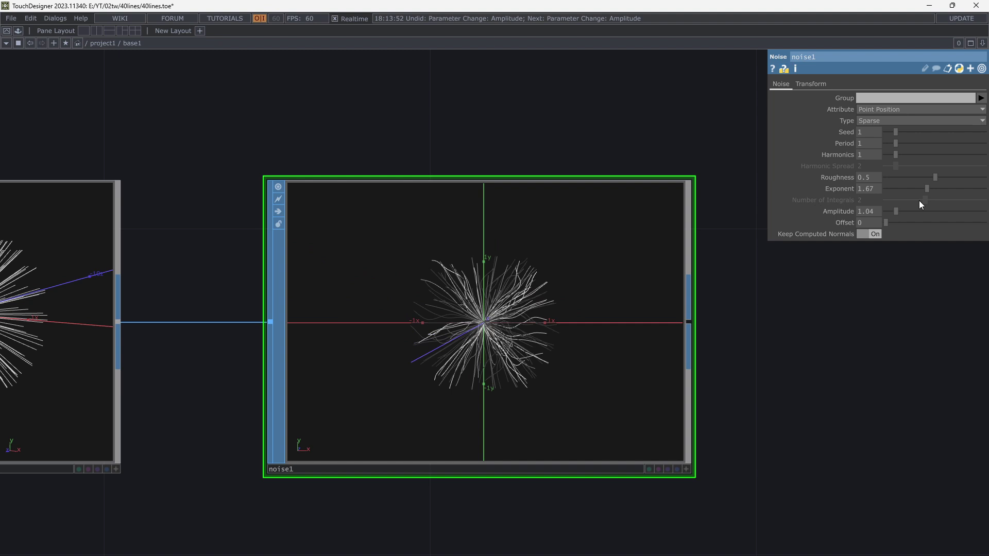
scroll(720, 405, up, 3)
scroll(721, 404, up, 2)
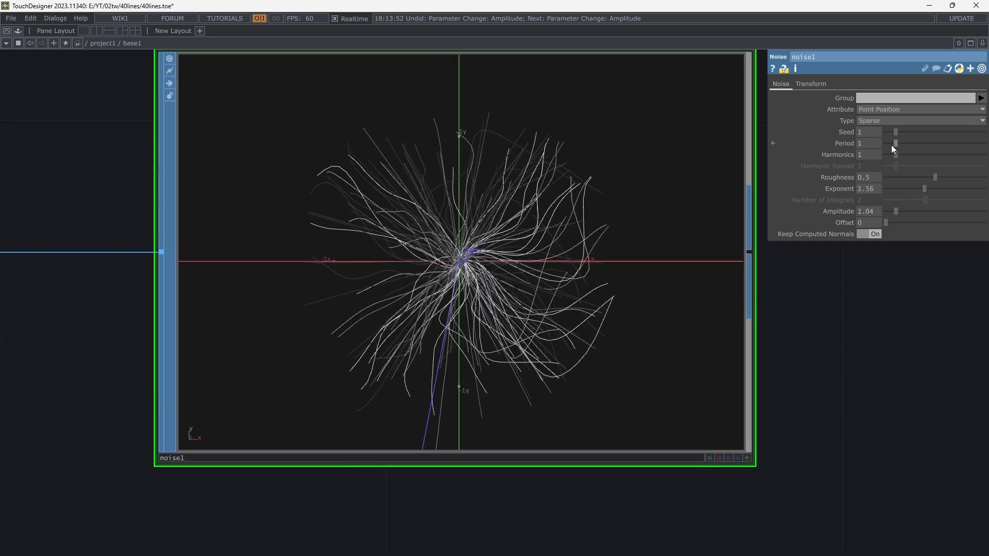
mouse_move(894, 143)
mouse_down()
mouse_move(916, 144)
mouse_move(896, 145)
mouse_up()
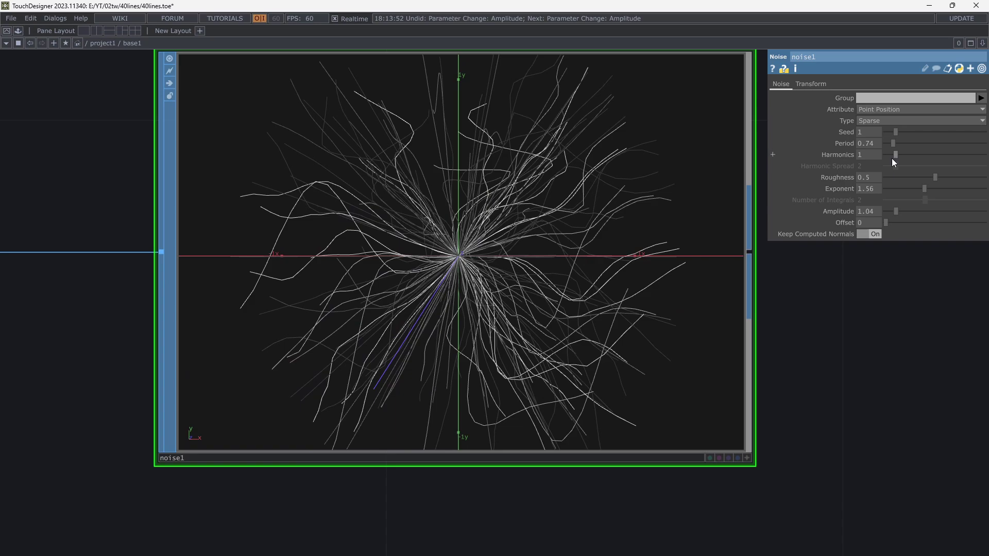
drag(896, 145, 893, 144)
scroll(812, 381, down, 5)
mouse_move(796, 364)
mouse_down()
mouse_move(448, 421)
mouse_move(407, 346)
mouse_up()
- Add a Null SOP (null1) after noise1
click(369, 329)
text(nul)
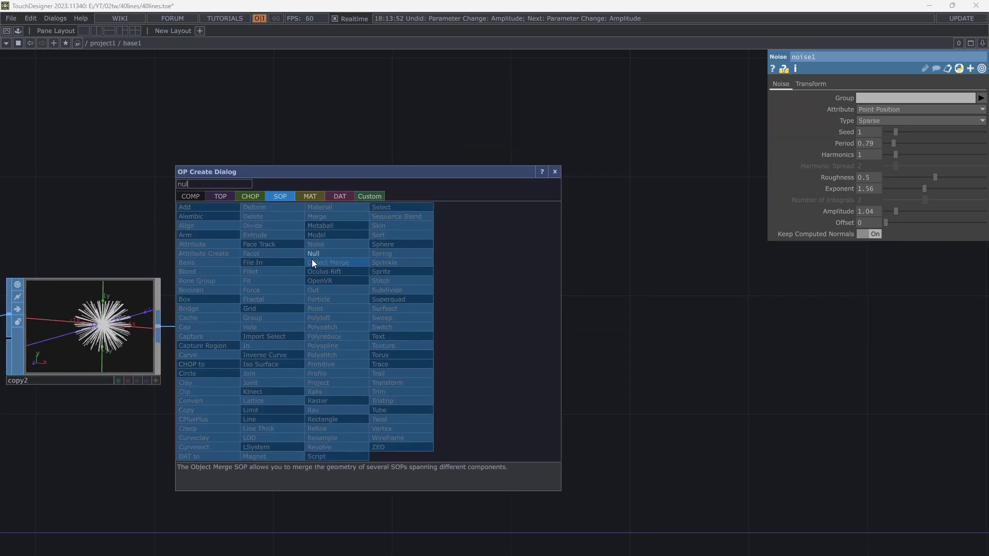
click(311, 259)
click(665, 323)
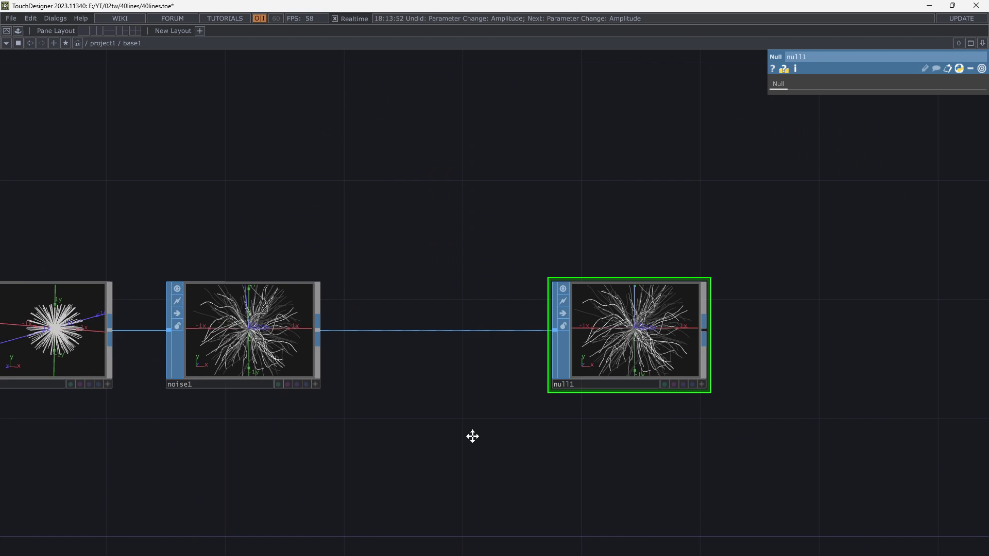
drag(665, 371, 340, 397)
- Add a Geometry COMP (geo1) after null1
click(373, 341)
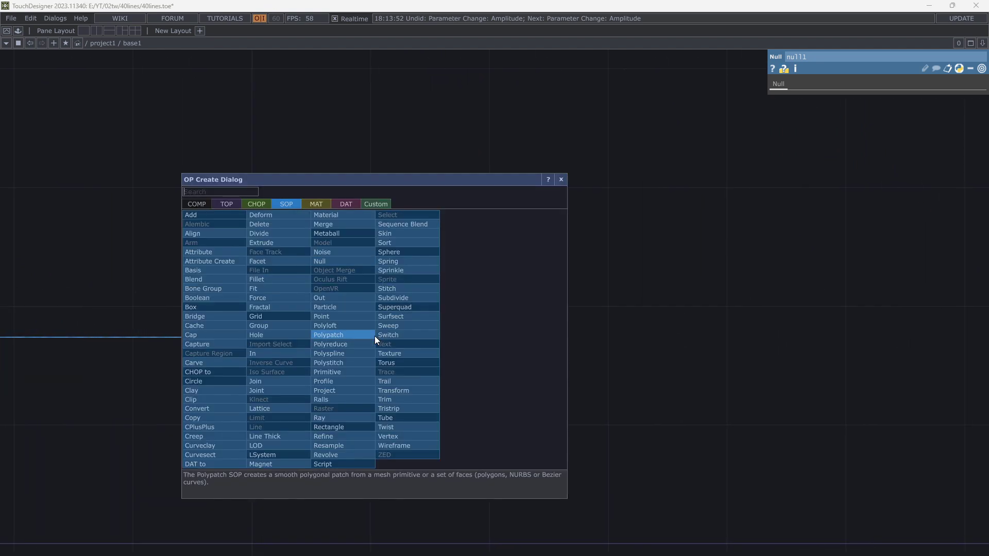
click(197, 203)
key(Escape)
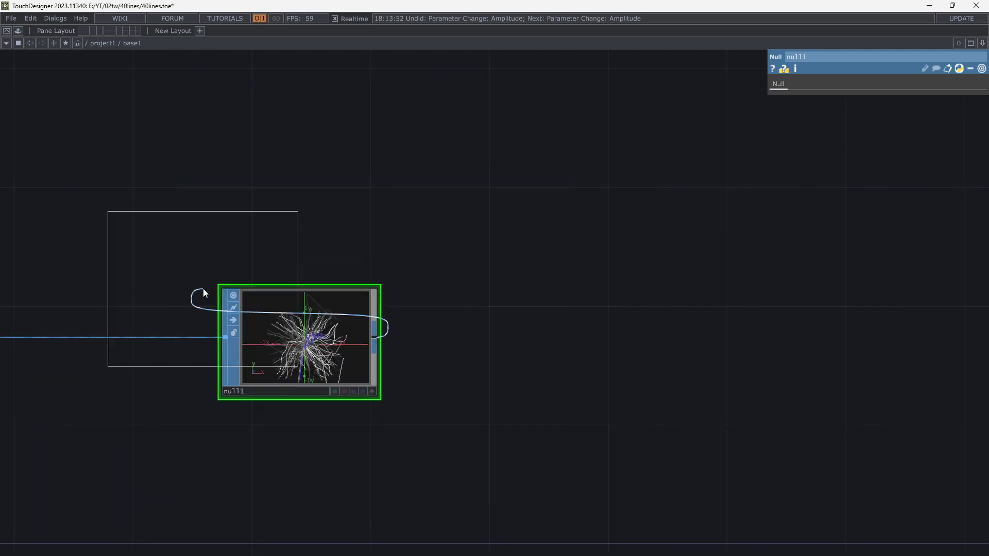
click(510, 333)
scroll(464, 216, down, 2)
- Add camera cam1 above geo1, align null1 with geo1, and show material types
key(Tab)
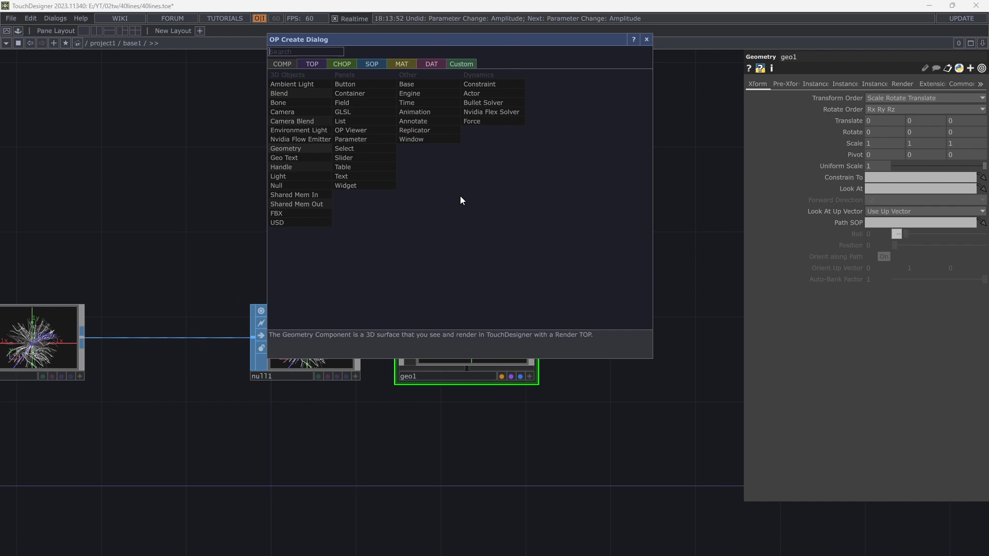
text(cam)
click(323, 125)
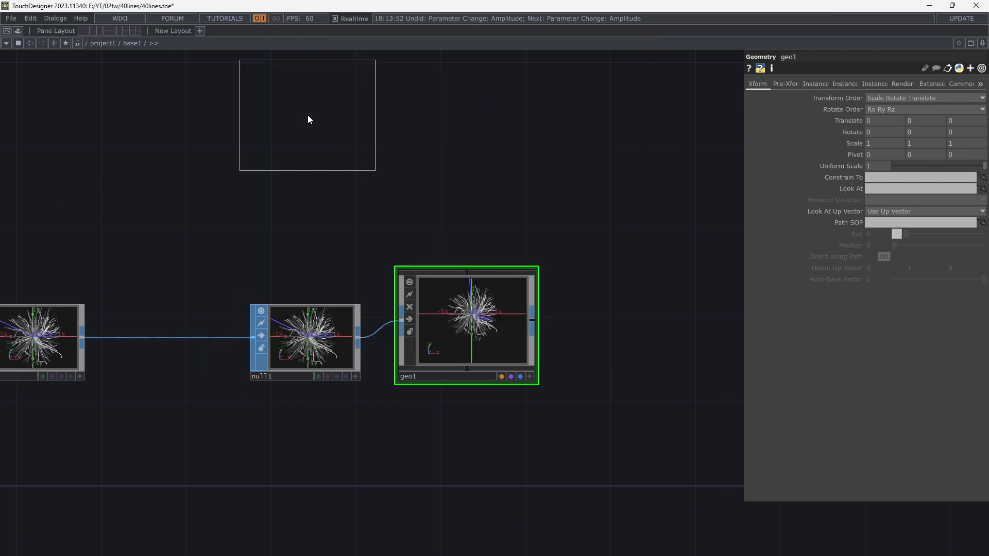
drag(464, 325, 464, 278)
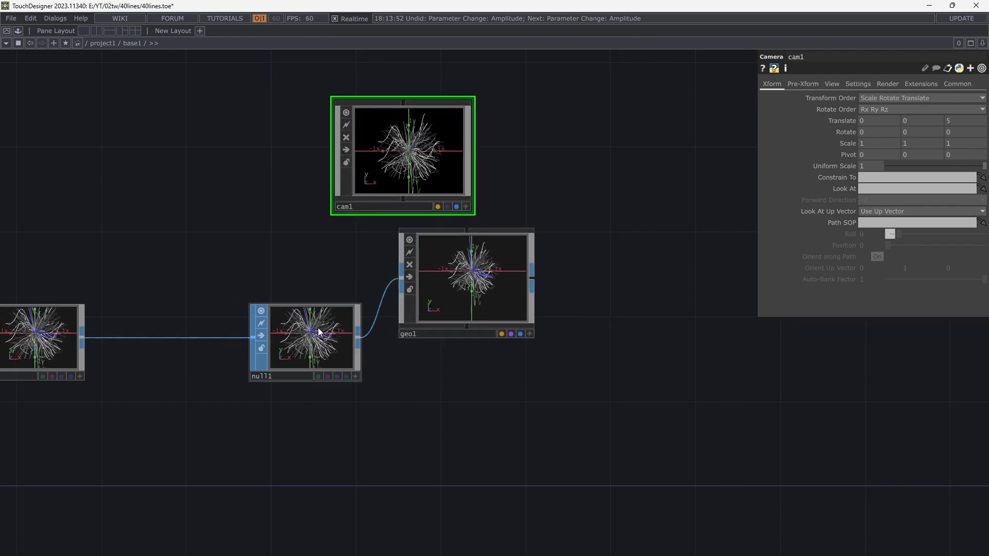
drag(320, 333, 307, 278)
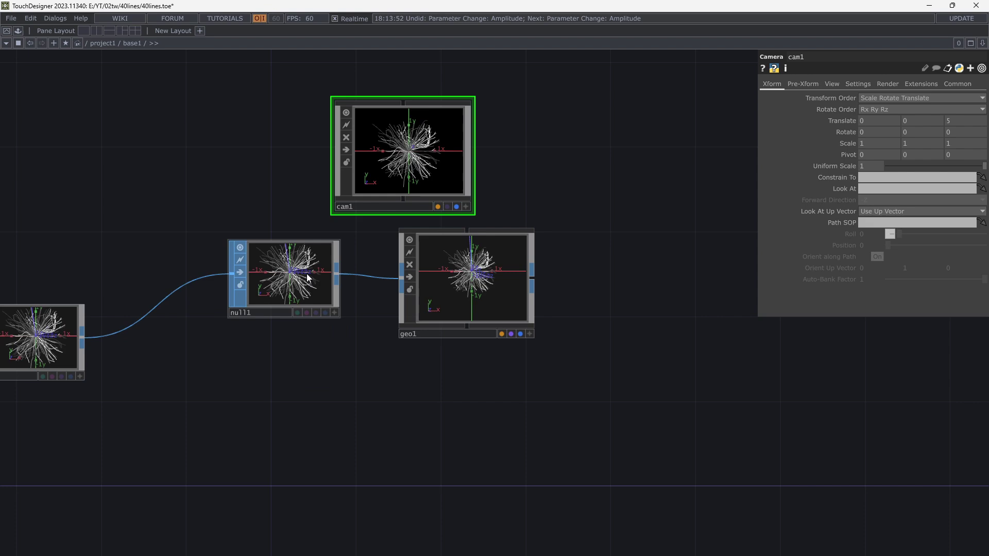
drag(461, 391, 318, 424)
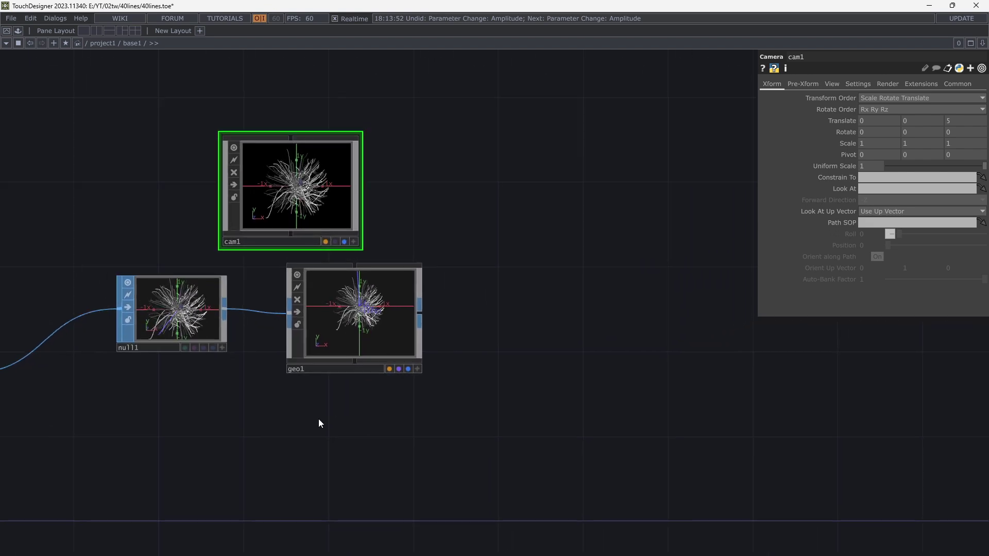
double_click(319, 424)
click(261, 287)
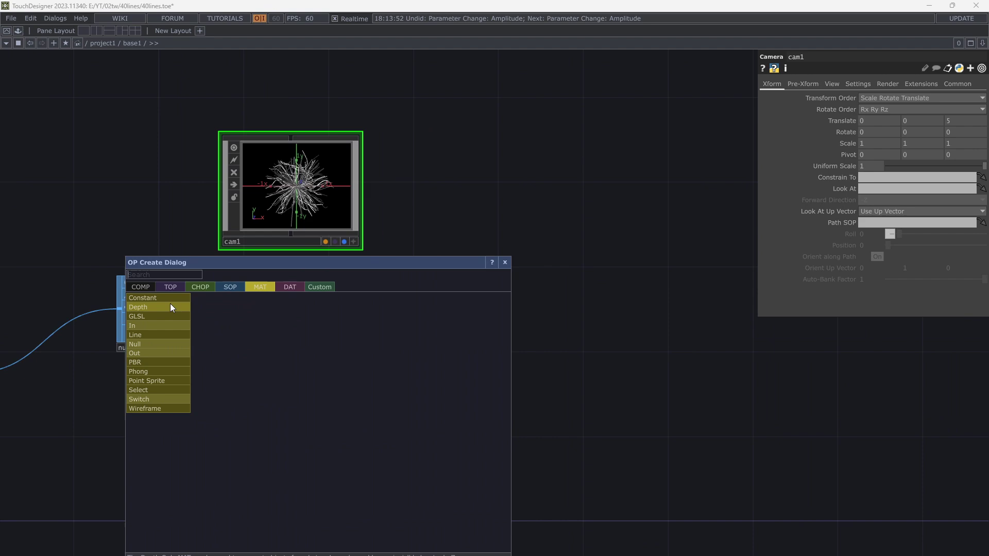
- Create a Constant MAT (constant1) and assign it as geo1's material
click(143, 297)
drag(299, 440, 347, 311)
drag(298, 441, 339, 321)
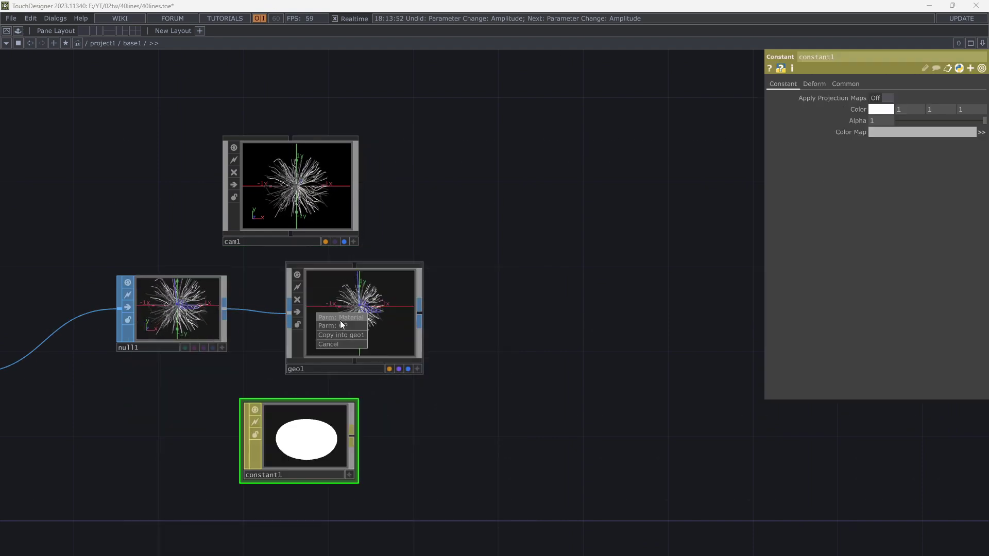
click(340, 318)
- Add a Render TOP (render1) that renders the white line burst
key(Tab)
text(re)
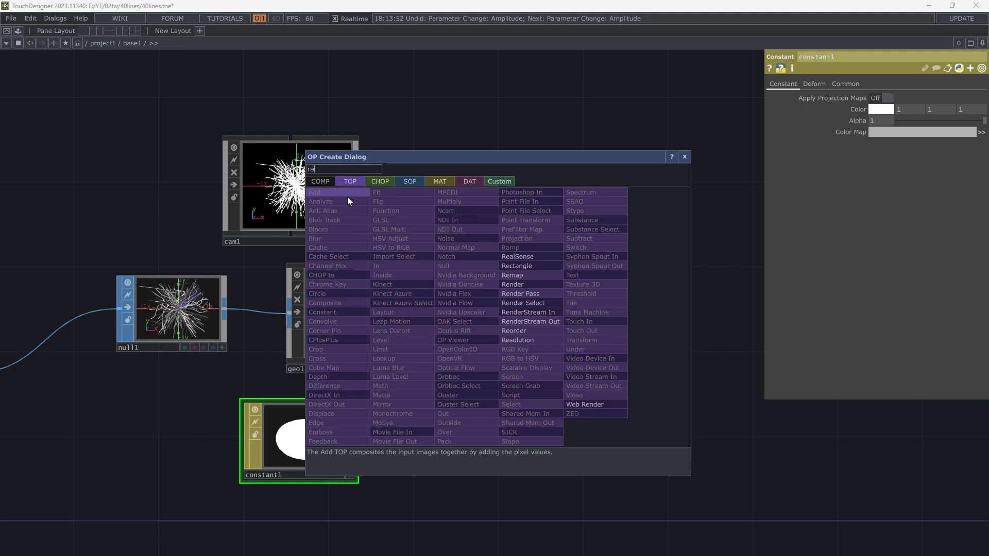
click(516, 288)
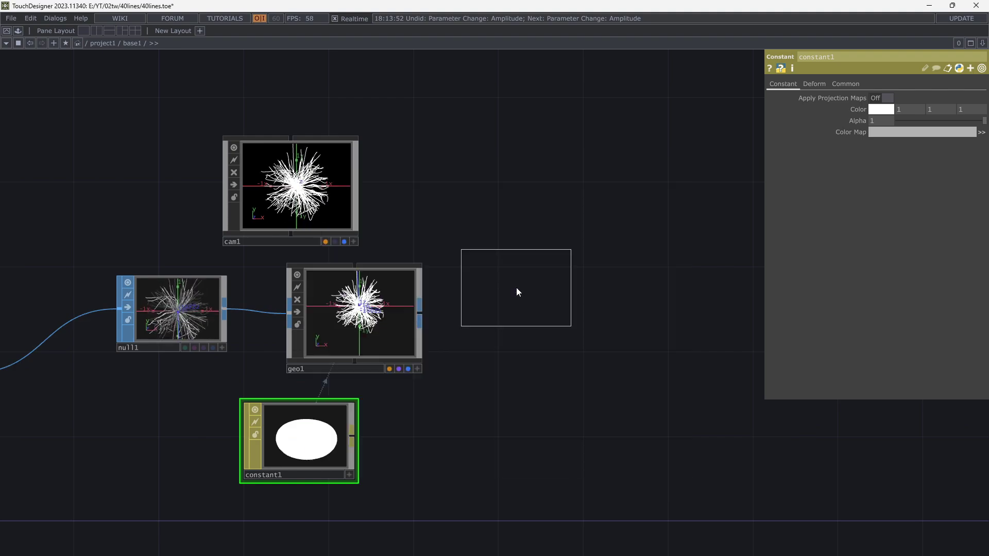
click(519, 307)
scroll(497, 321, up, 4)
scroll(533, 324, up, 4)
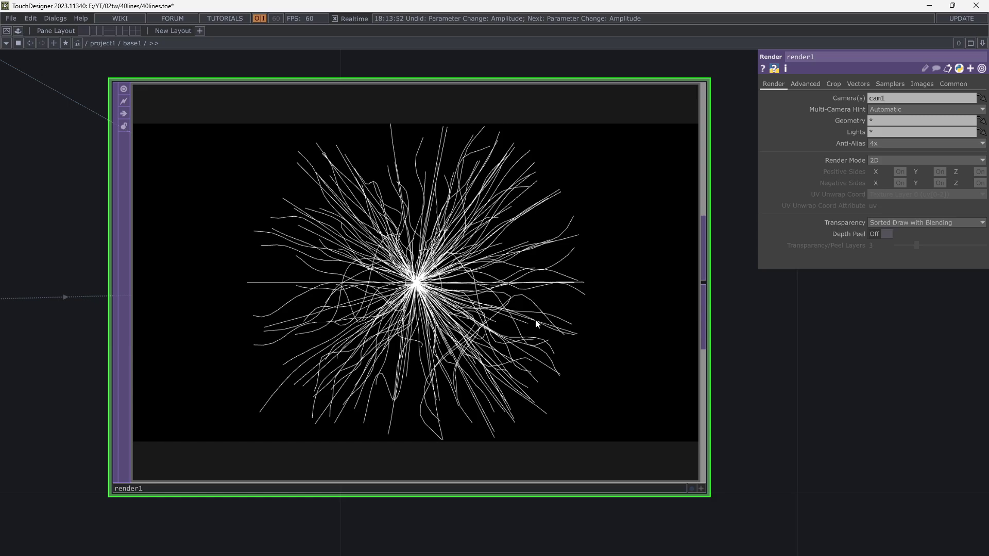
scroll(536, 324, down, 3)
scroll(607, 412, down, 2)
drag(318, 207, 320, 216)
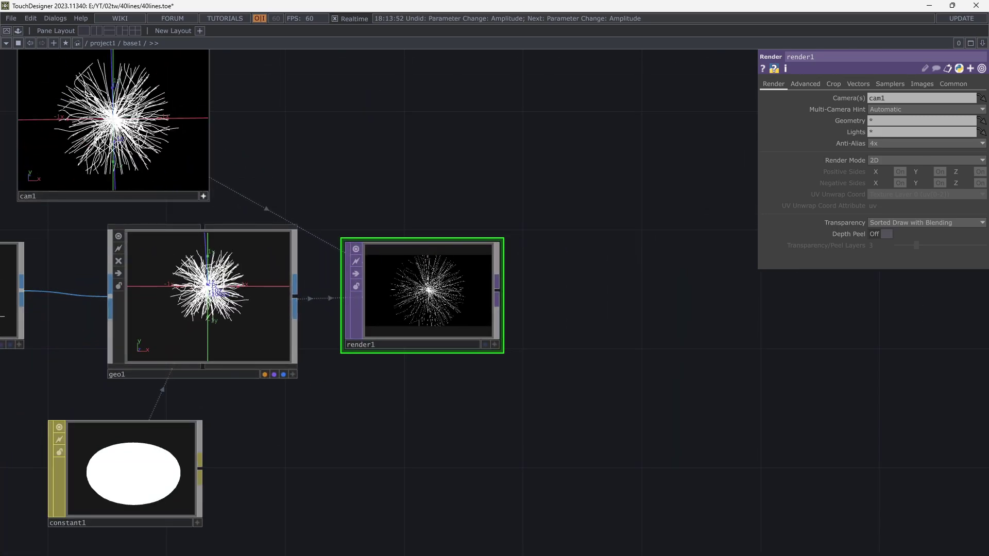
mouse_move(237, 217)
mouse_down()
mouse_move(433, 370)
mouse_move(401, 380)
mouse_up()
- Move constant1 aside, create a Phong material and assign phong1 to geo1
double_click(427, 394)
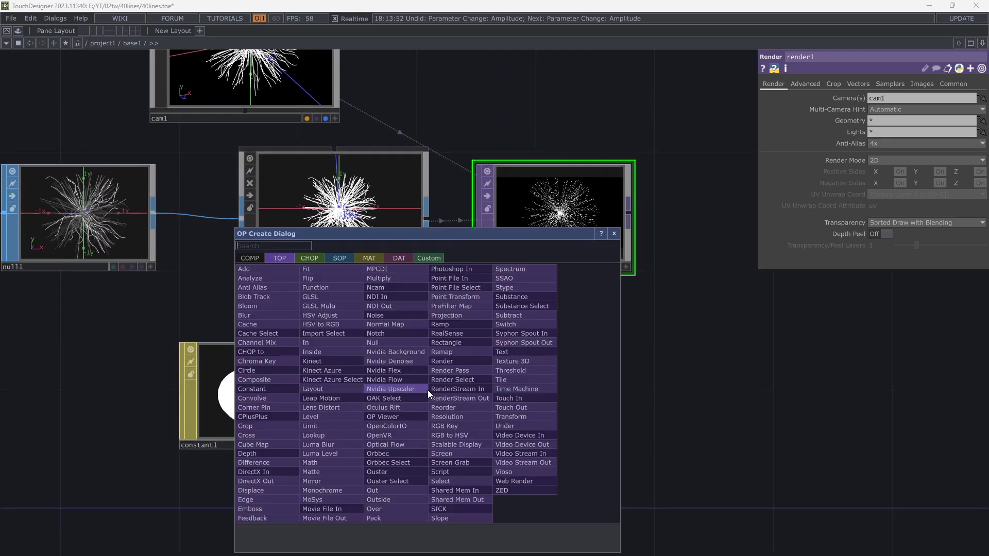
key(Escape)
drag(255, 394, 108, 394)
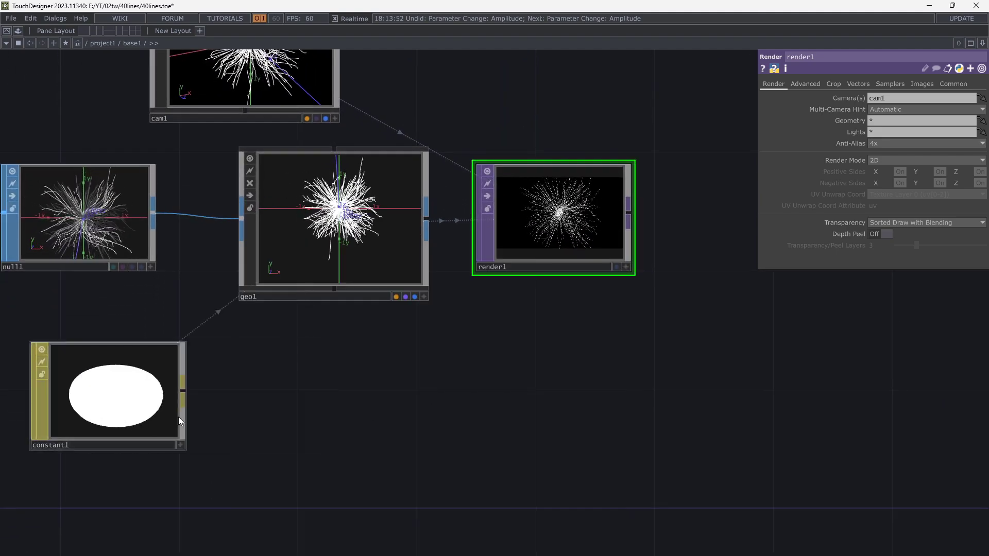
double_click(495, 405)
click(436, 274)
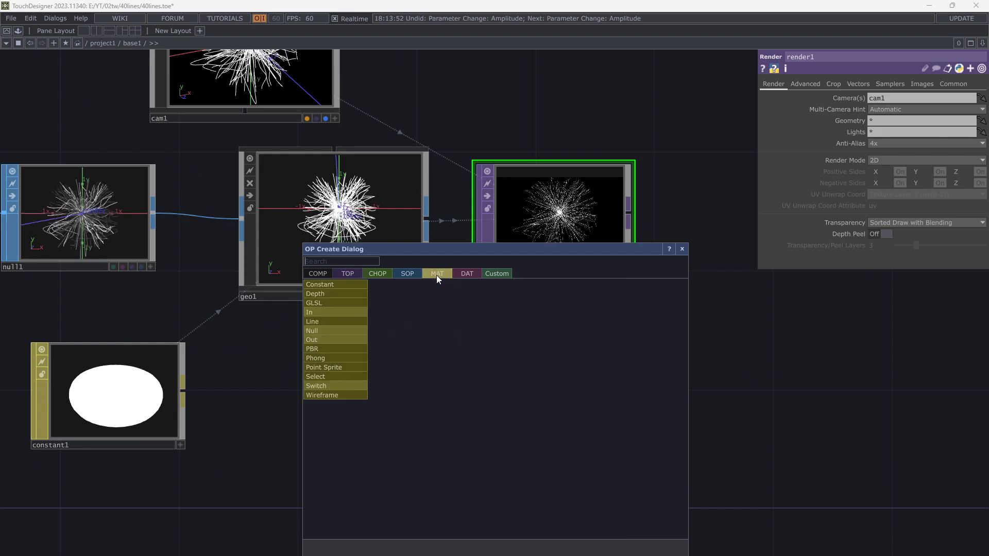
click(322, 358)
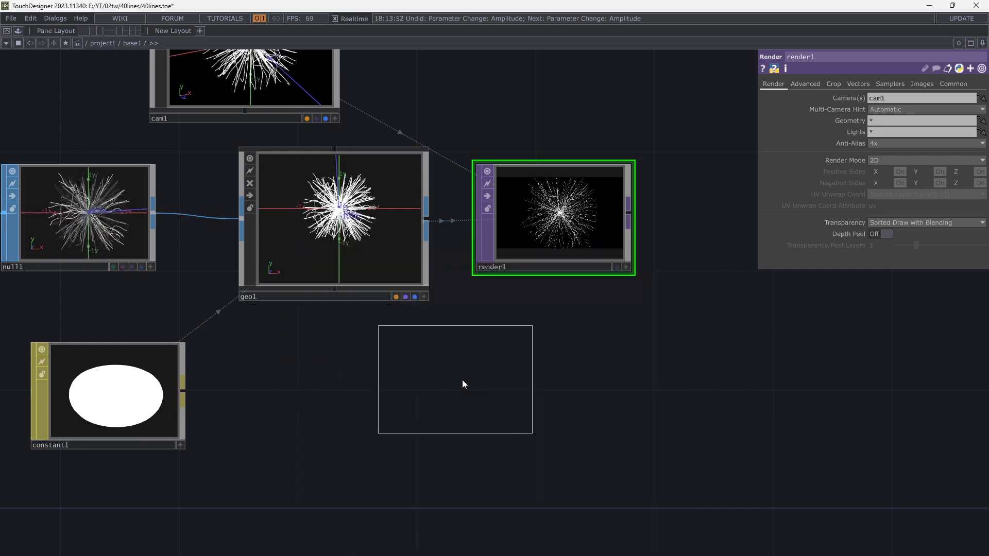
click(462, 380)
scroll(295, 427, down, 2)
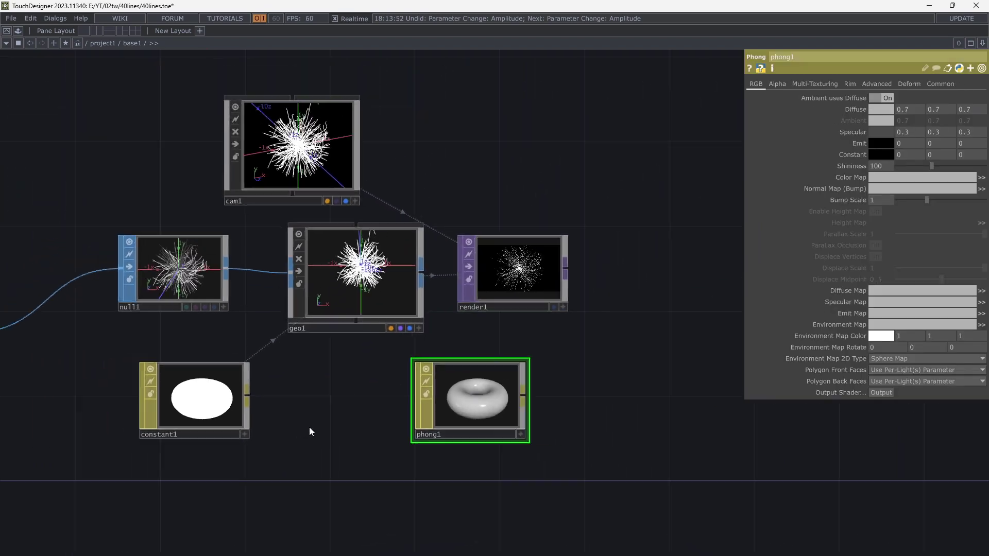
drag(470, 399, 373, 292)
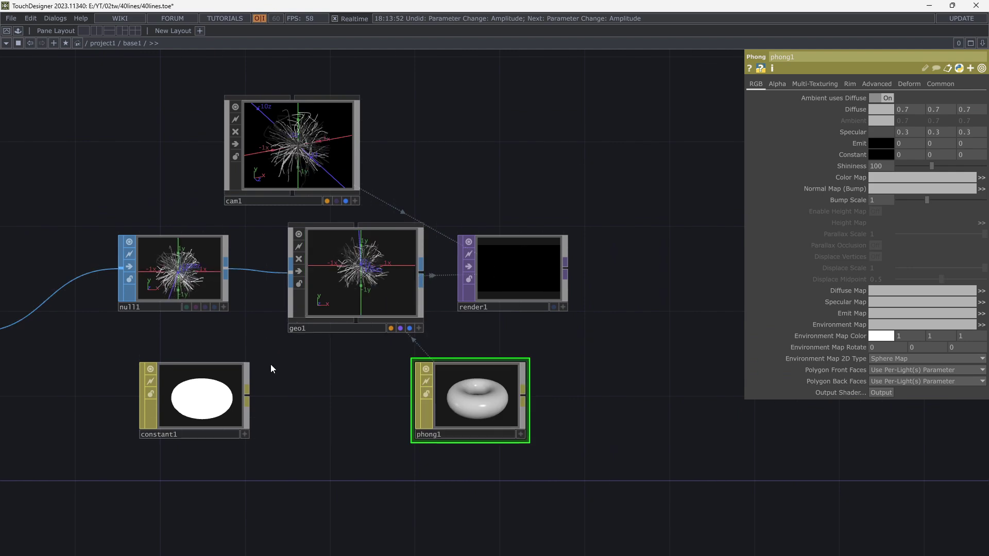
- Delete the old constant1 material and position phong1 directly below geo1
click(226, 405)
key(Delete)
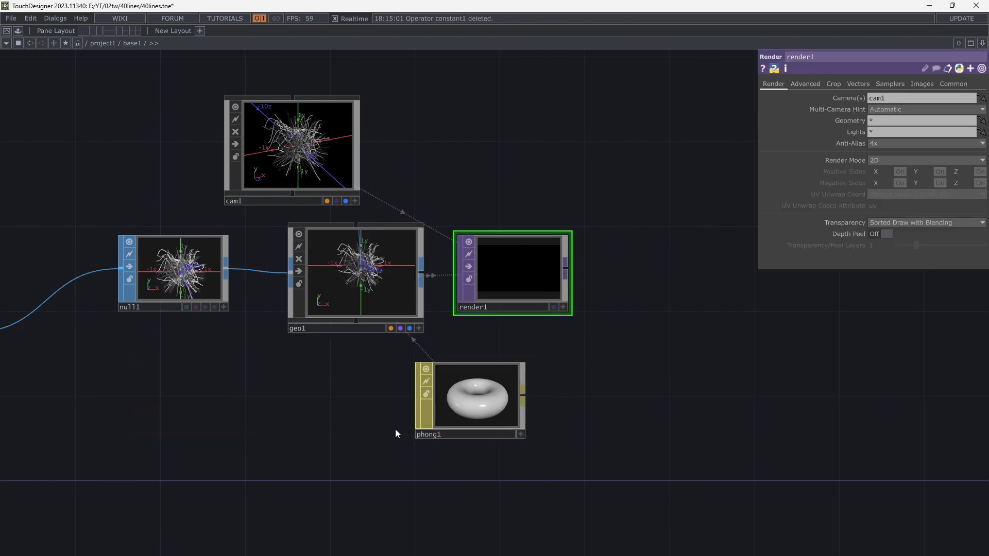
scroll(395, 429, up, 1)
scroll(398, 431, down, 1)
drag(374, 432, 483, 379)
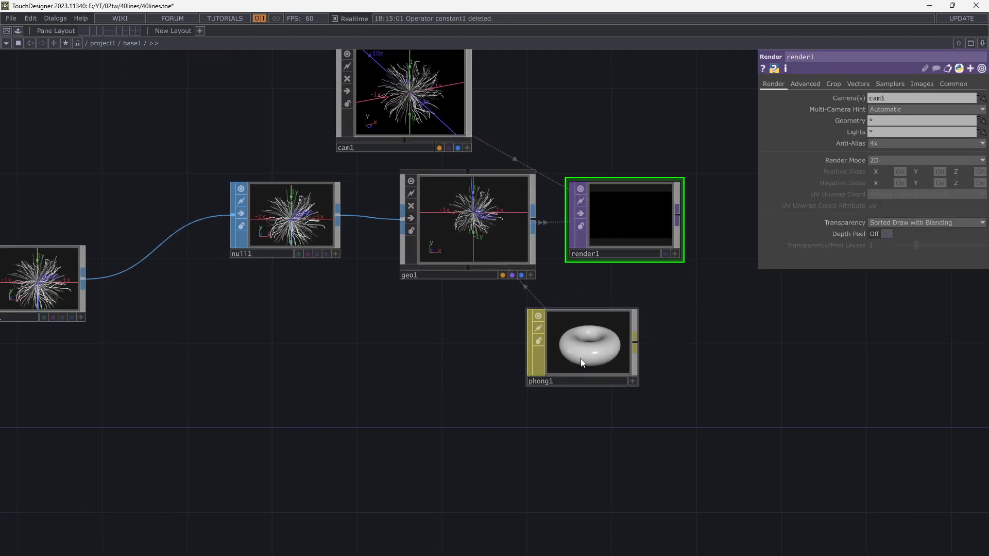
drag(579, 359, 413, 360)
- Add a Noise TOP, noise2, to the left of phong1
key(Tab)
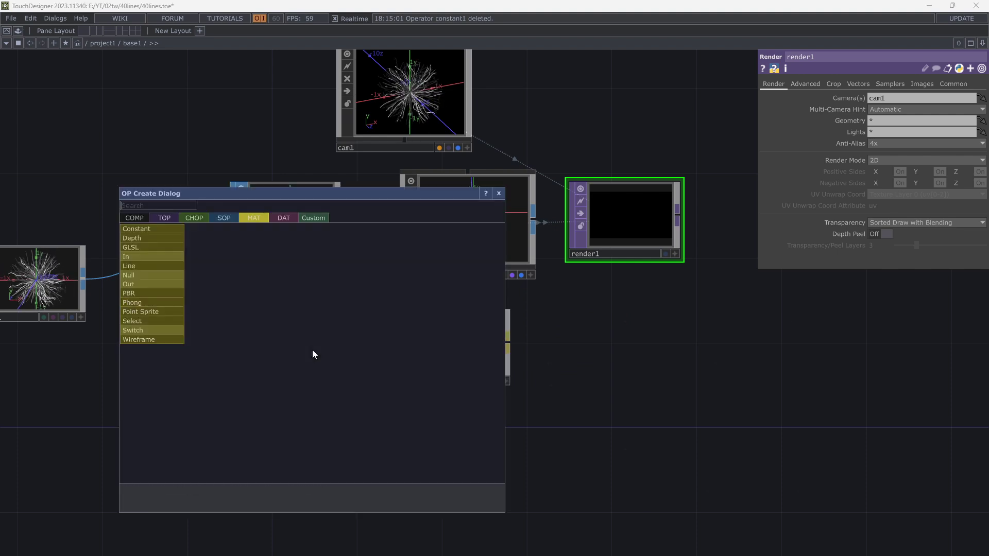
text(noi)
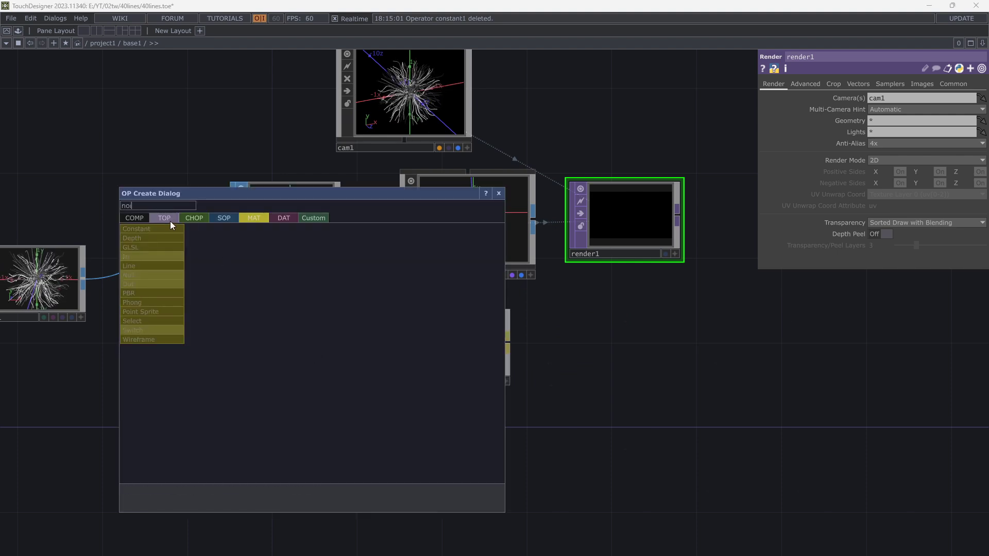
click(170, 219)
click(247, 277)
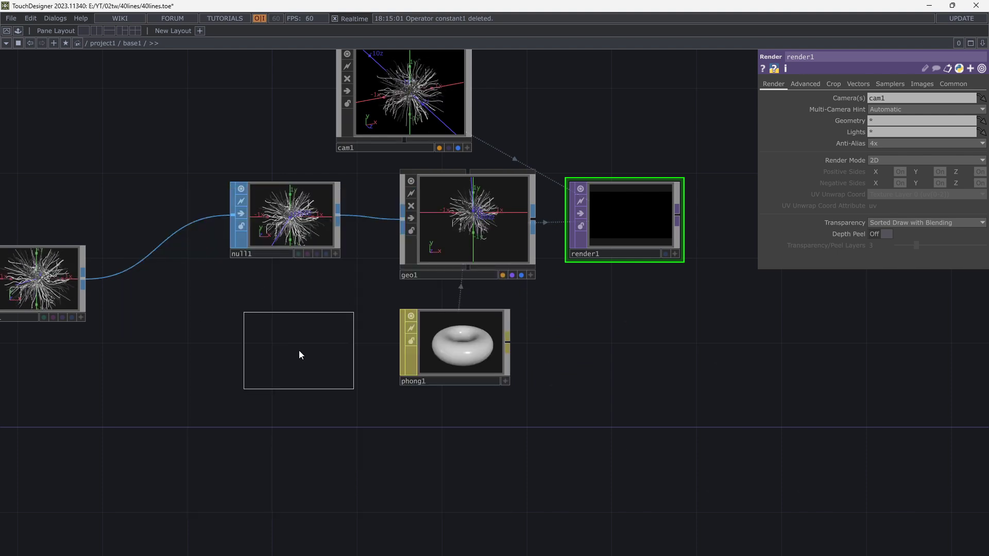
click(300, 350)
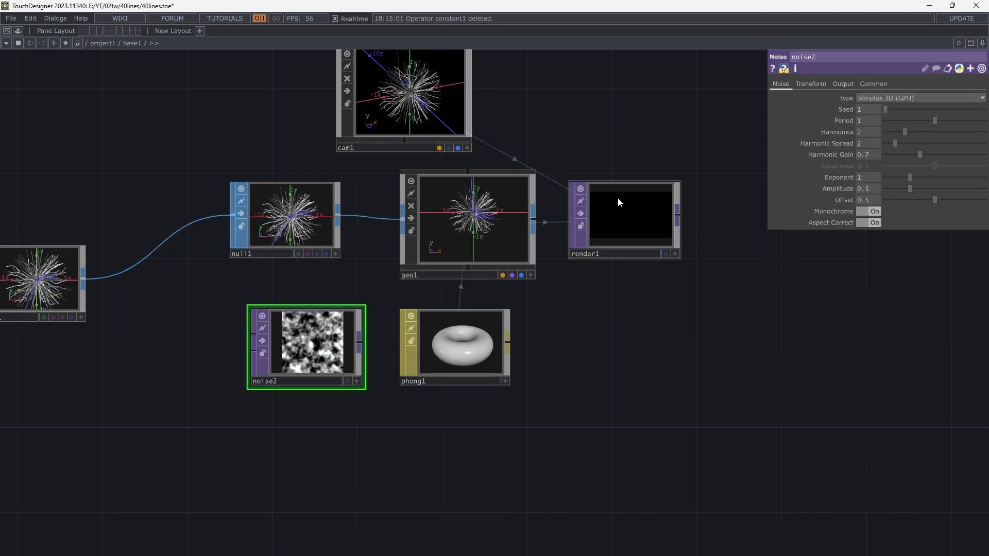
- Give noise2 a wider resolution preset in its Common settings
click(873, 83)
click(981, 109)
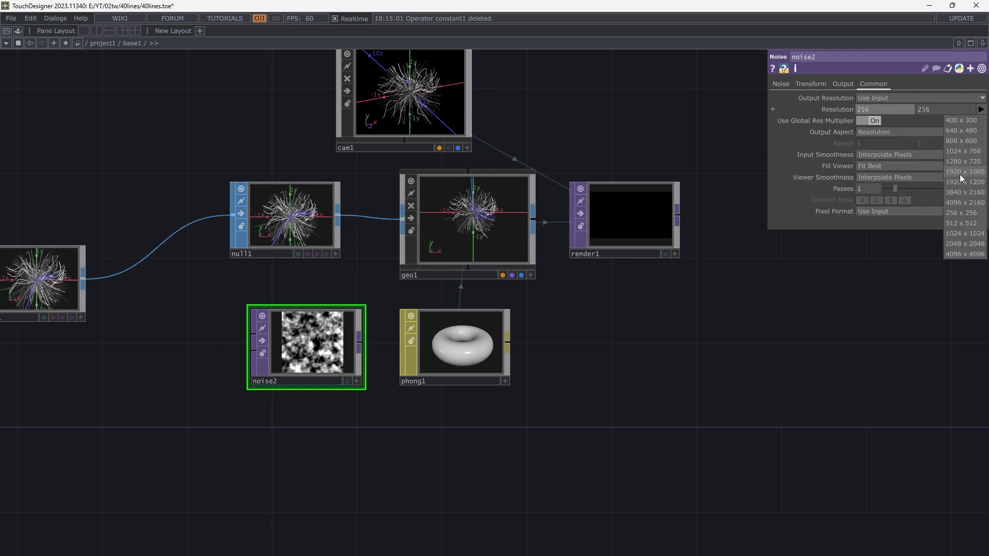
click(960, 173)
click(781, 85)
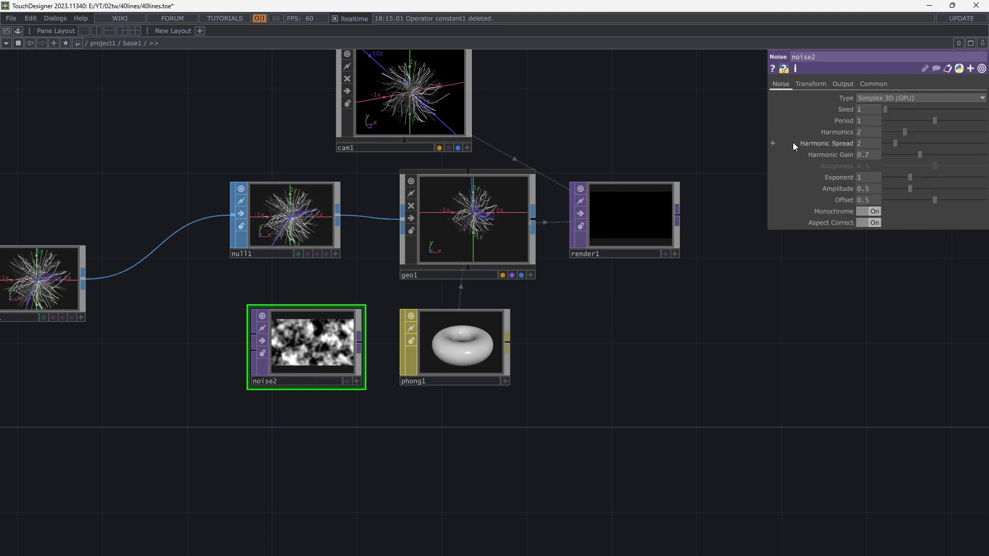
- Turn off Monochrome on noise2 and use it as phong1's Color Map and Emit Map
click(868, 211)
scroll(357, 338, up, 3)
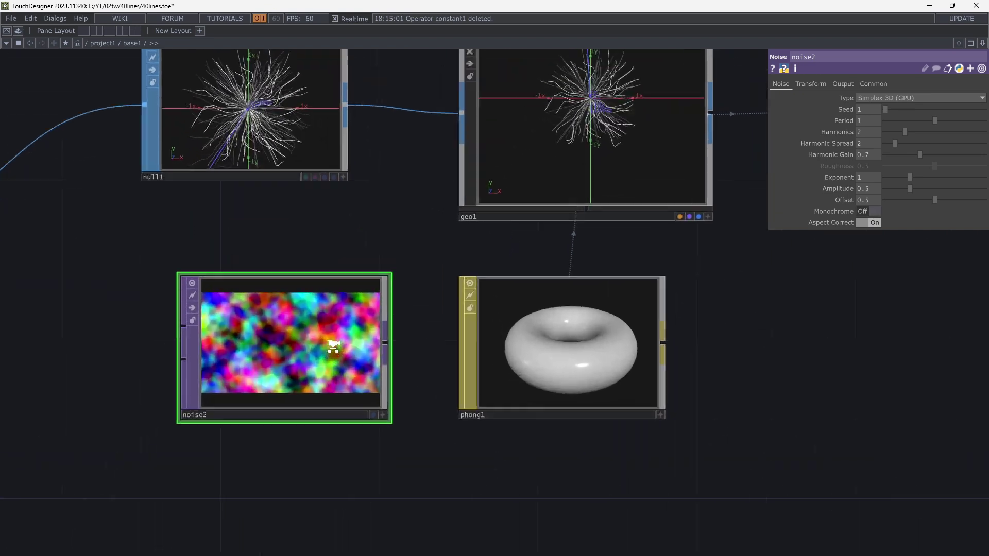
scroll(340, 357, down, 3)
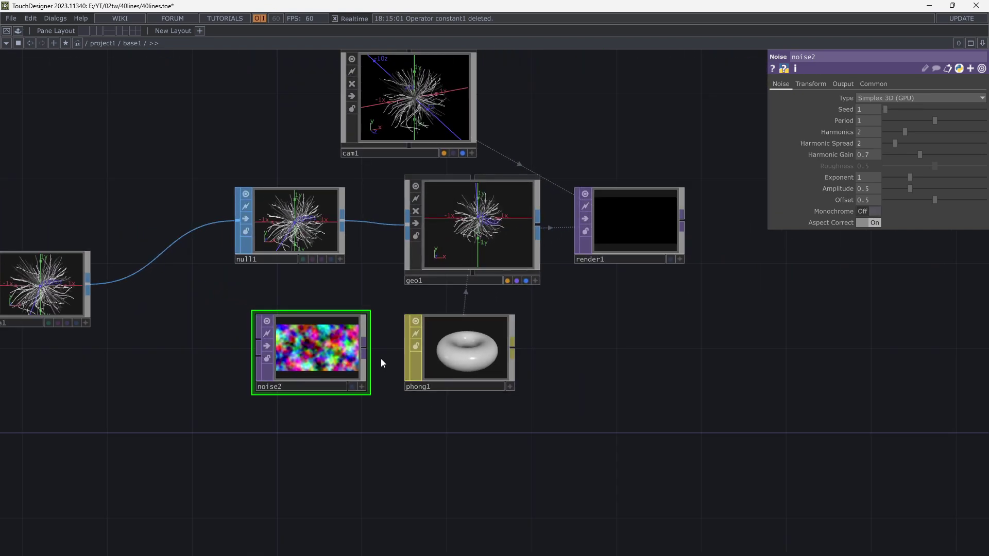
click(458, 361)
scroll(394, 363, up, 3)
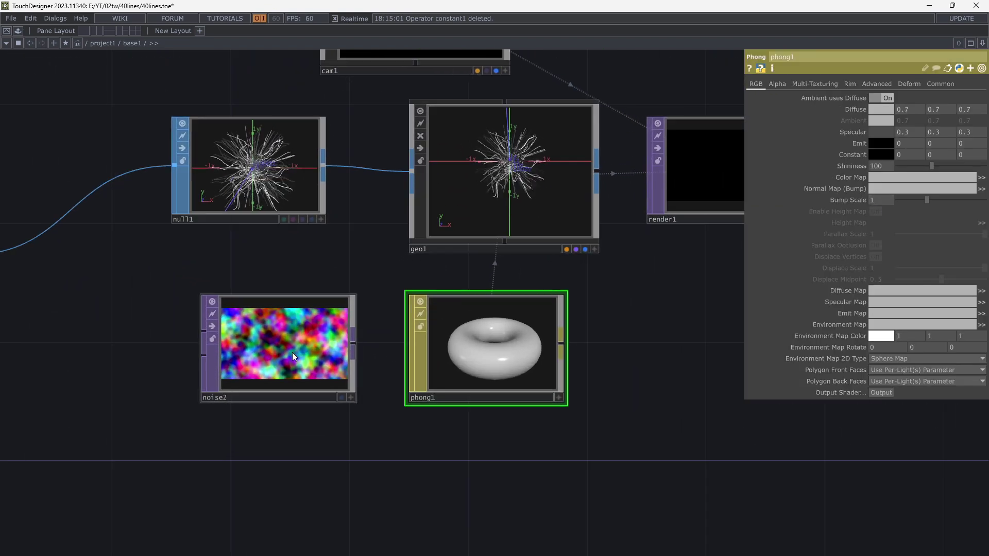
drag(292, 353, 888, 179)
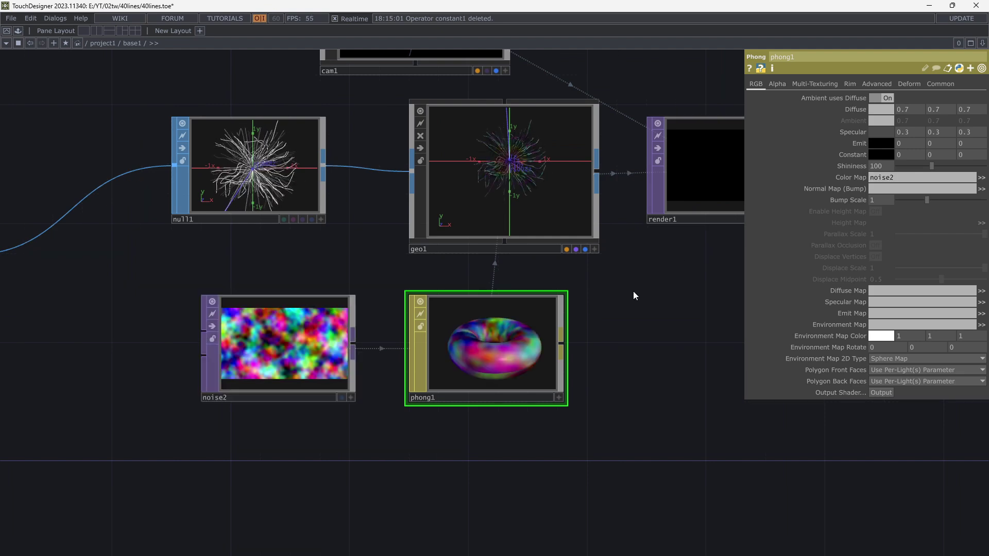
mouse_move(285, 344)
mouse_down()
mouse_move(755, 311)
mouse_move(889, 313)
mouse_up()
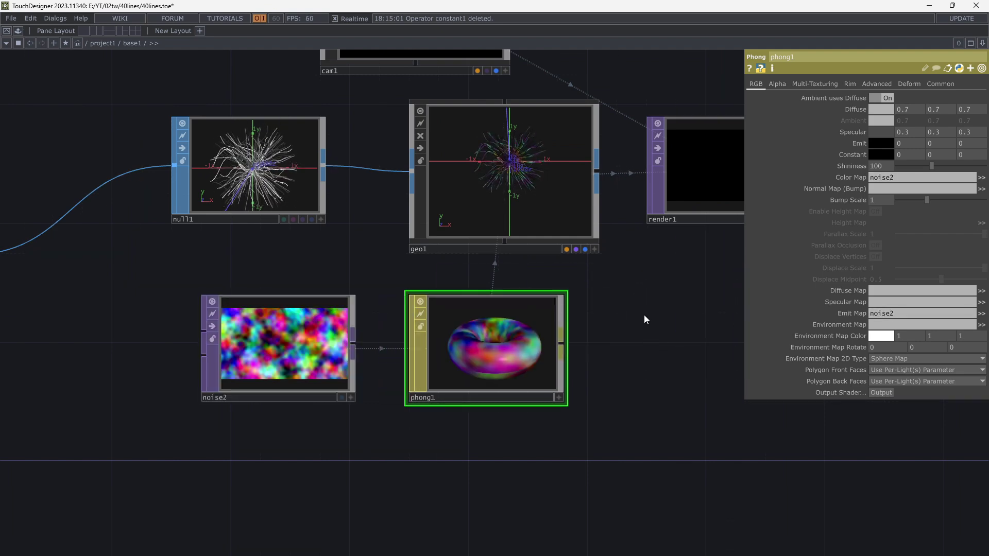
scroll(495, 232, up, 3)
scroll(464, 217, up, 3)
scroll(431, 238, up, 3)
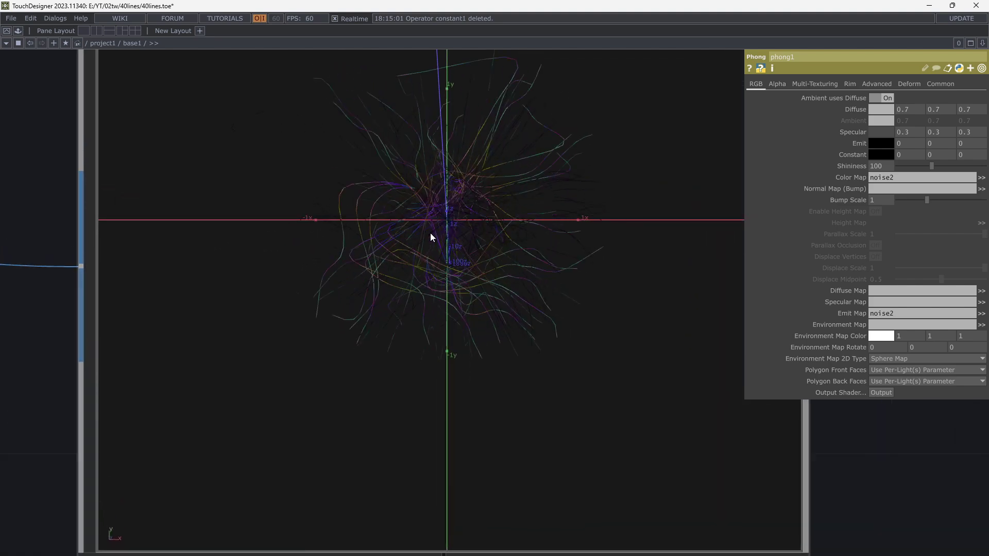
scroll(430, 238, down, 3)
scroll(463, 271, down, 3)
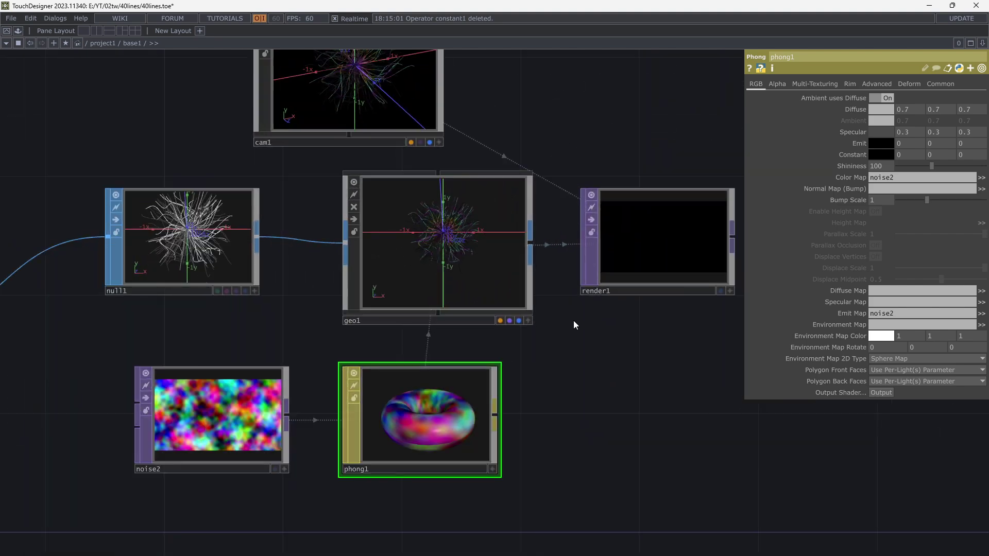
drag(573, 321, 522, 341)
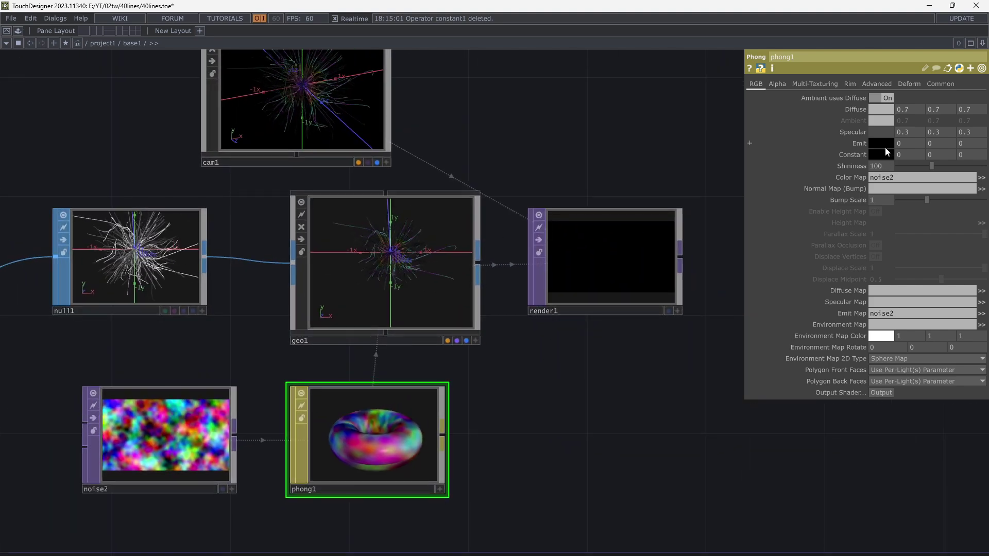
- Raise phong1's emit colour value to 1, making it full white
click(884, 147)
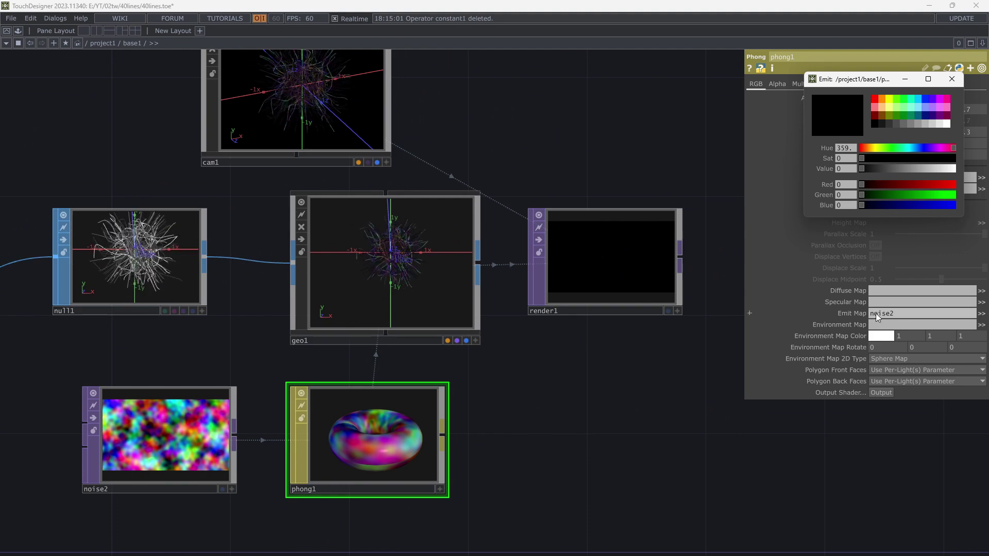
drag(862, 170, 956, 169)
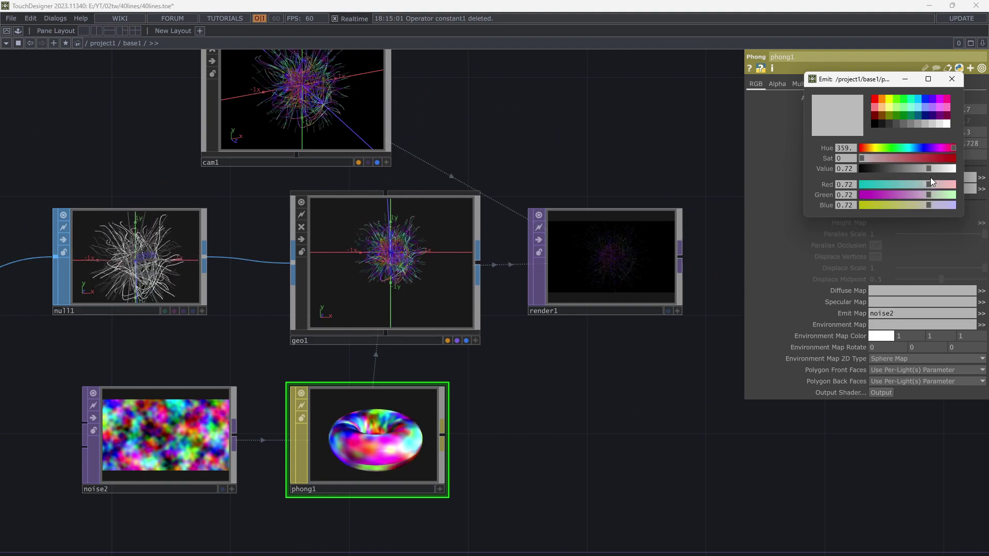
scroll(571, 309, up, 6)
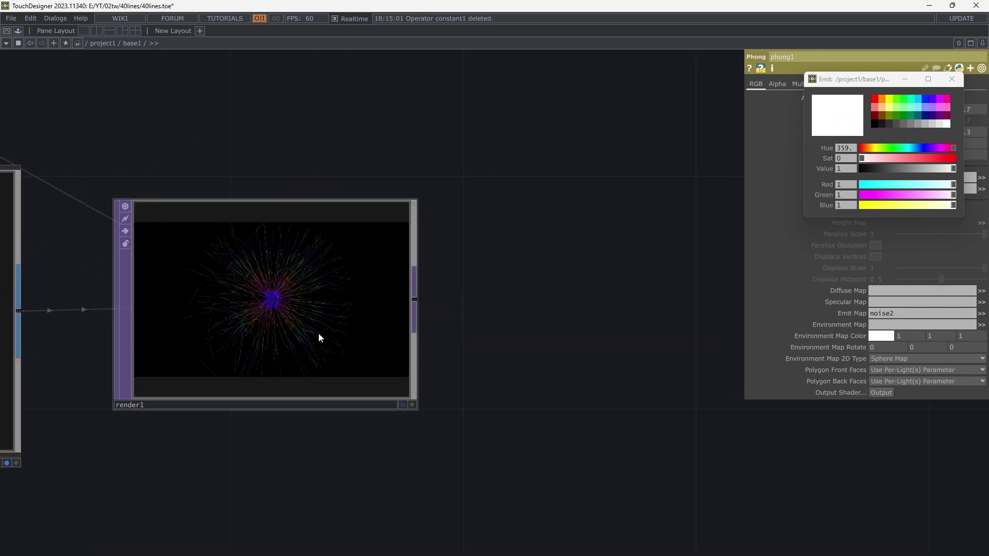
scroll(319, 333, up, 3)
scroll(228, 336, up, 3)
scroll(213, 271, up, 2)
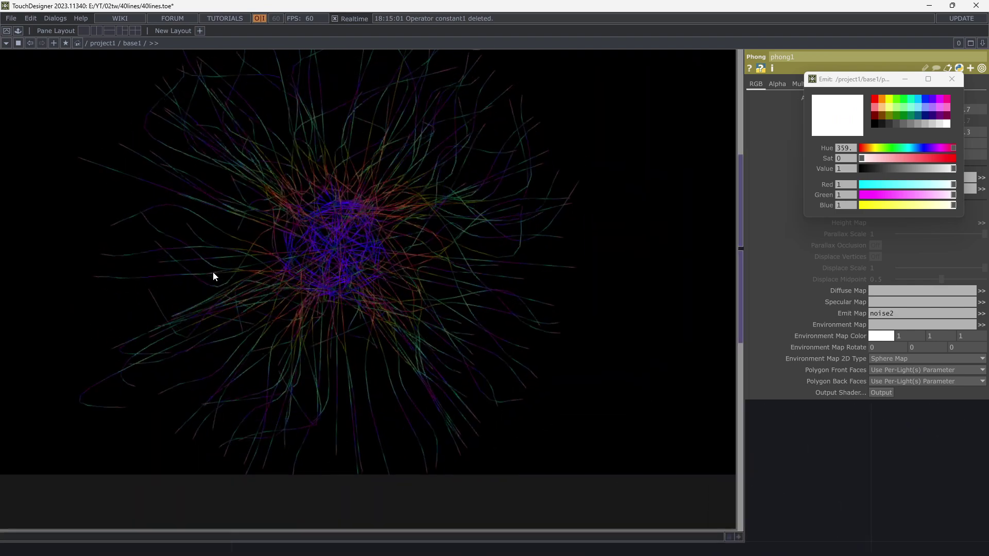
scroll(212, 272, down, 8)
scroll(325, 274, down, 2)
- Add bloom1 after render1 with Pre-Black Level 0.23 and Min Bloom Radius 0
right_click(317, 268)
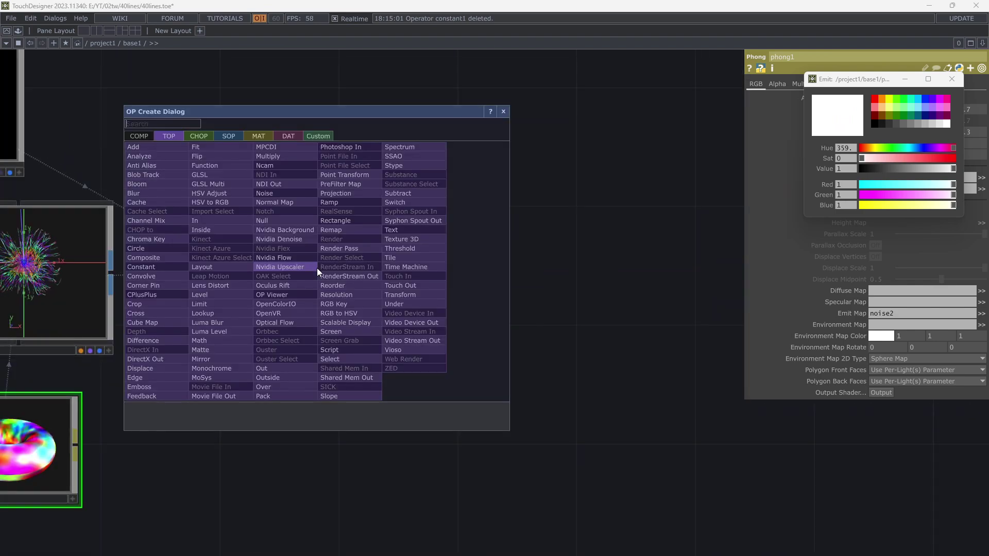
text(bloo)
key(Return)
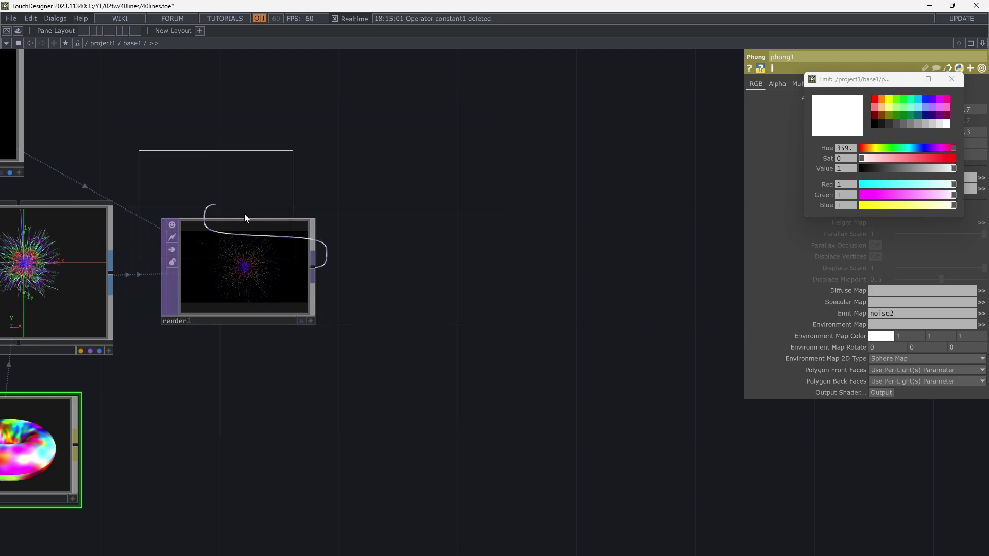
click(412, 263)
scroll(476, 291, up, 4)
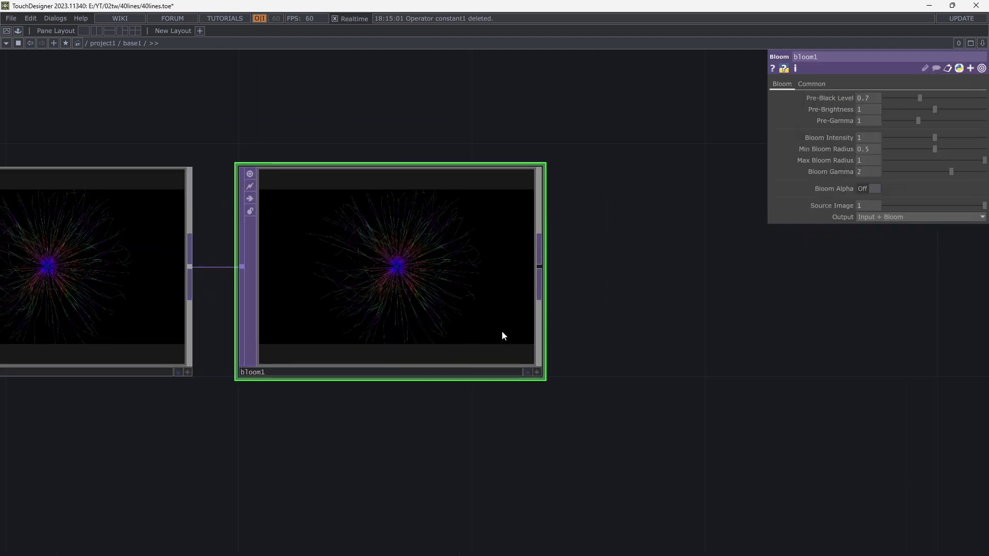
drag(919, 97, 898, 99)
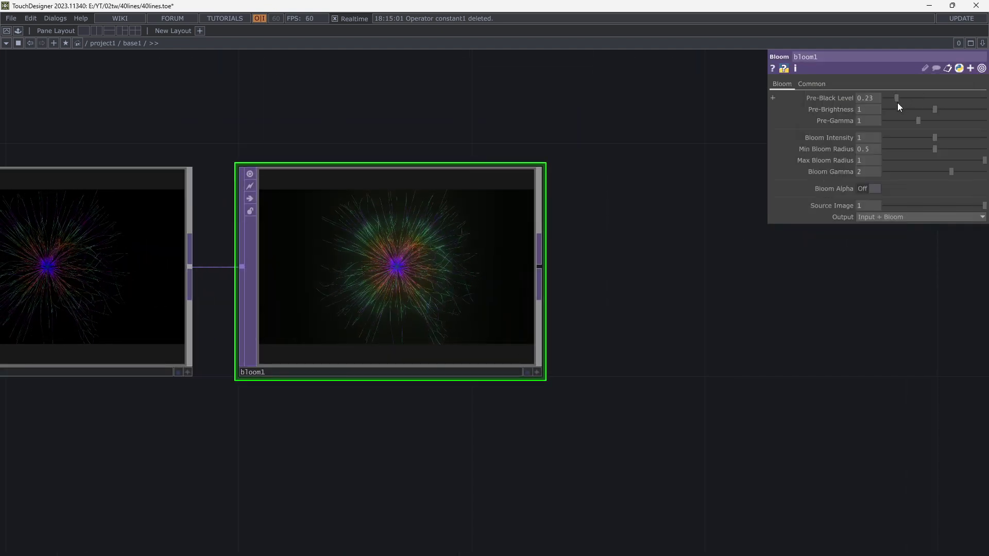
scroll(497, 247, up, 4)
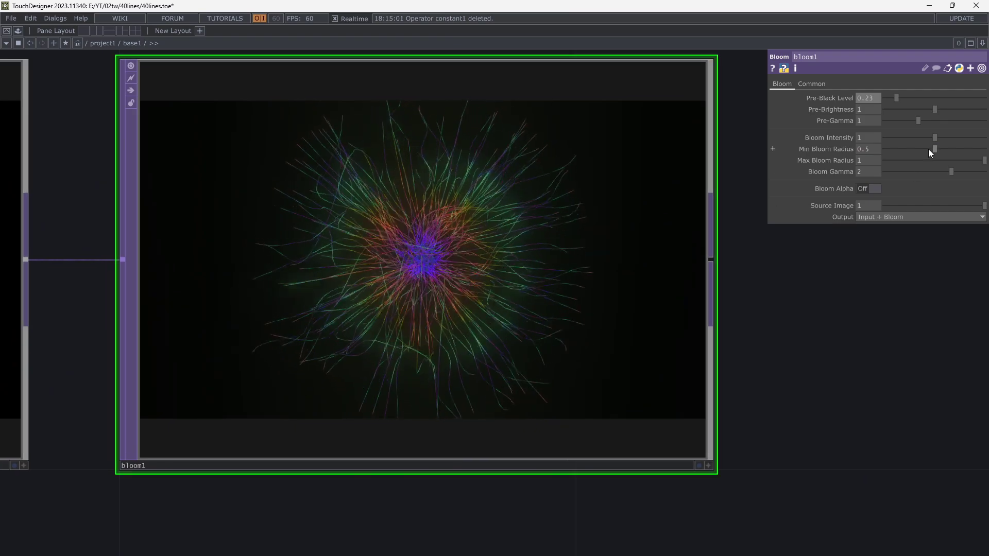
drag(935, 149, 881, 149)
scroll(424, 251, up, 3)
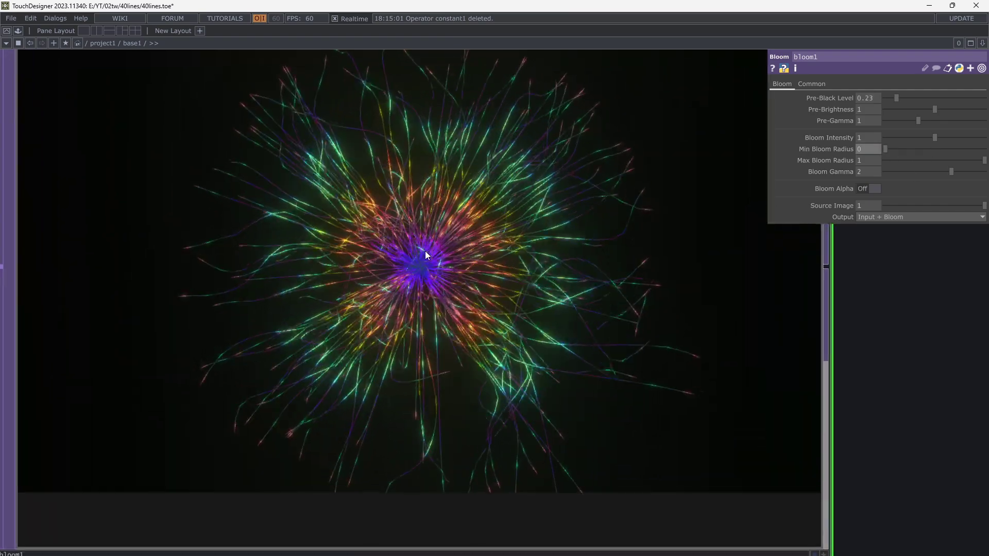
scroll(425, 251, down, 1)
scroll(426, 252, down, 3)
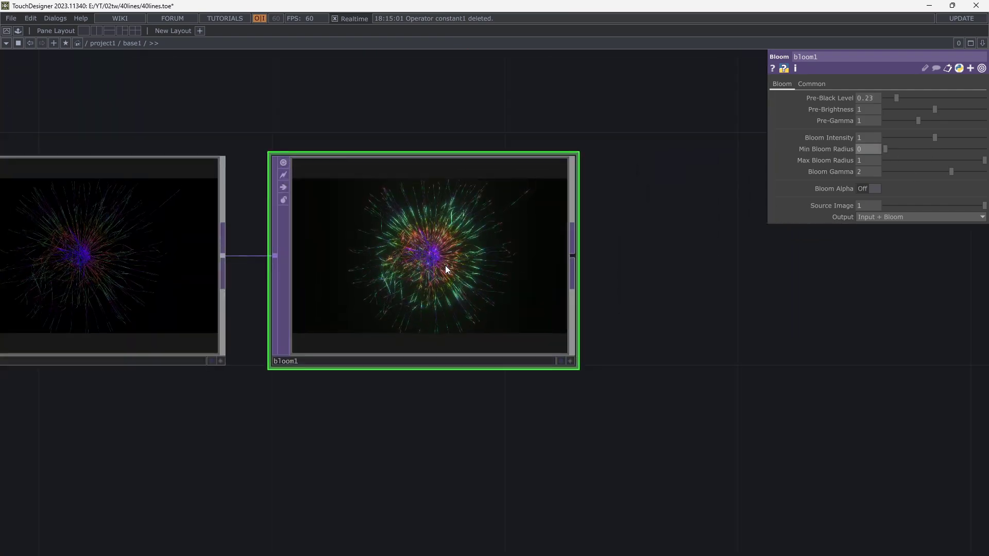
scroll(425, 251, down, 3)
scroll(426, 252, down, 1)
drag(203, 385, 414, 406)
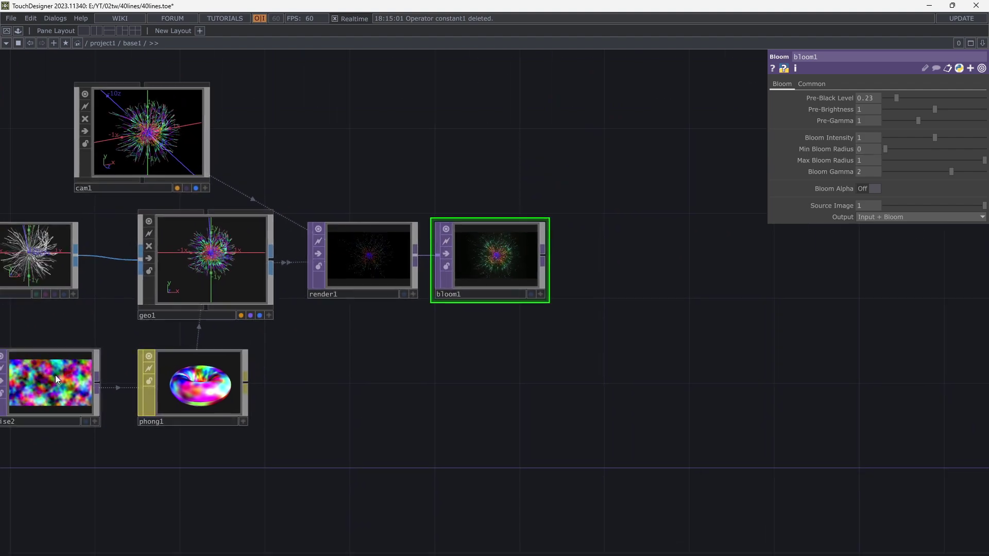
scroll(507, 254, up, 5)
scroll(687, 303, up, 2)
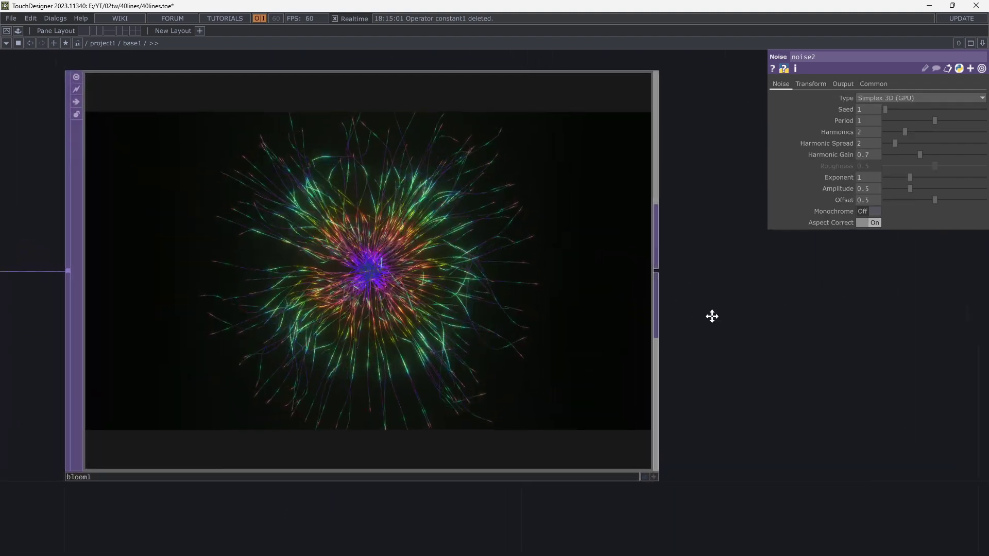
scroll(686, 303, up, 1)
- Tune noise2 to amplitude 0.86, exponent 0 and period 1.24, undoing a trial offset change
mouse_move(910, 189)
mouse_down()
mouse_move(928, 189)
mouse_move(879, 178)
mouse_up()
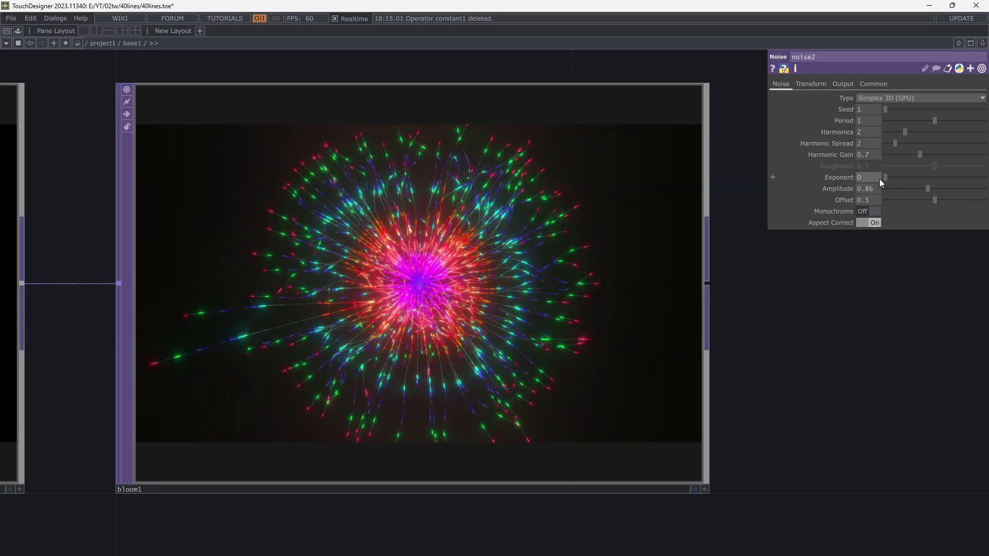
scroll(695, 255, up, 4)
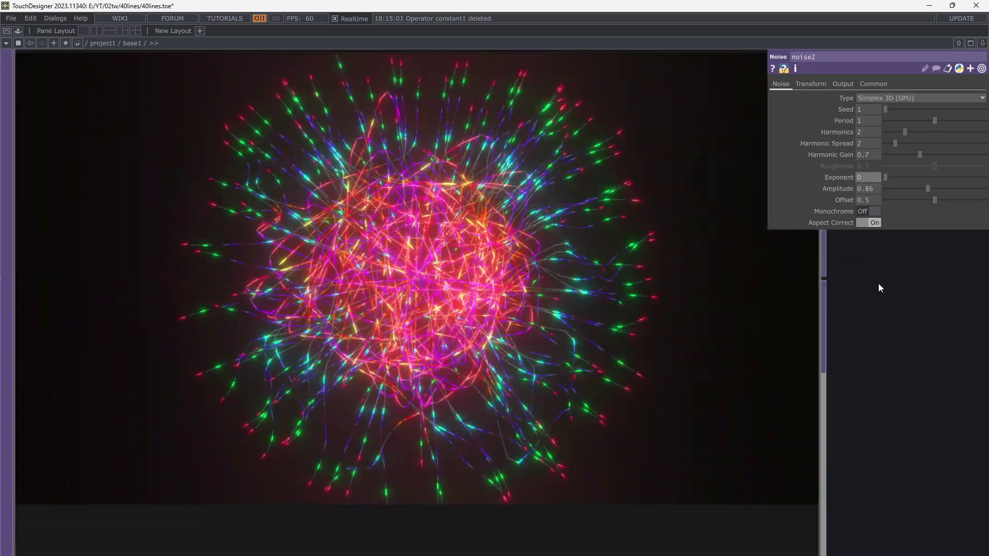
drag(935, 199, 903, 200)
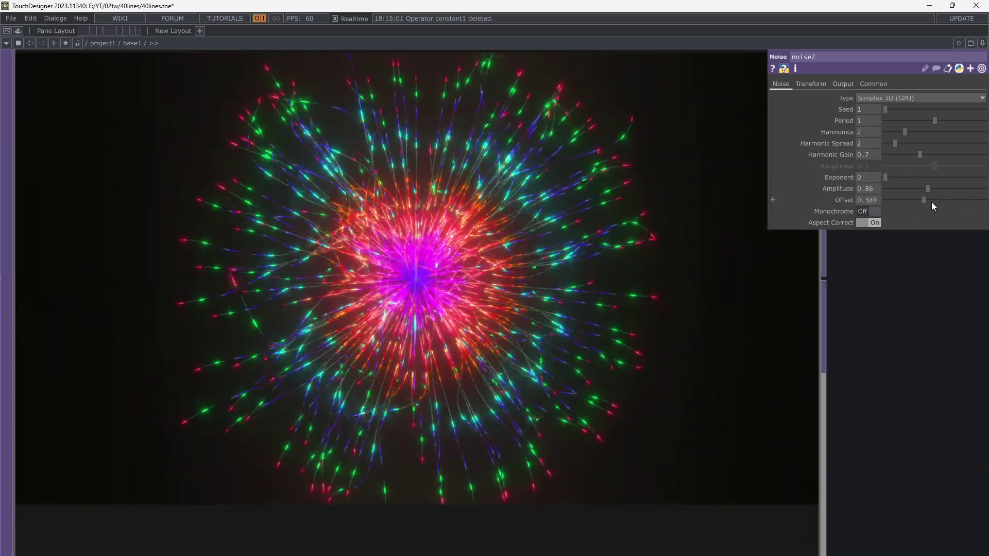
key(ctrl+z)
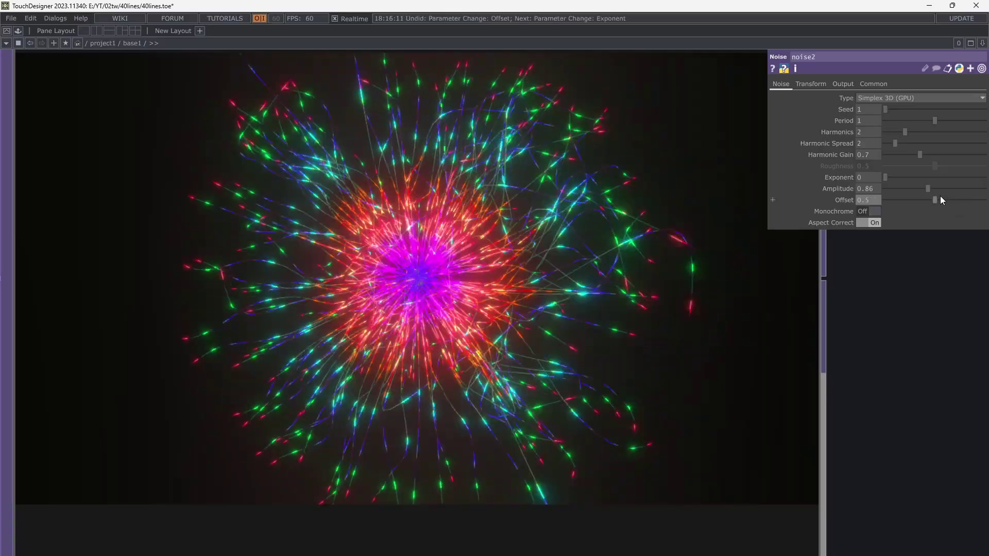
mouse_move(934, 119)
mouse_down()
mouse_move(899, 121)
mouse_move(976, 122)
mouse_up()
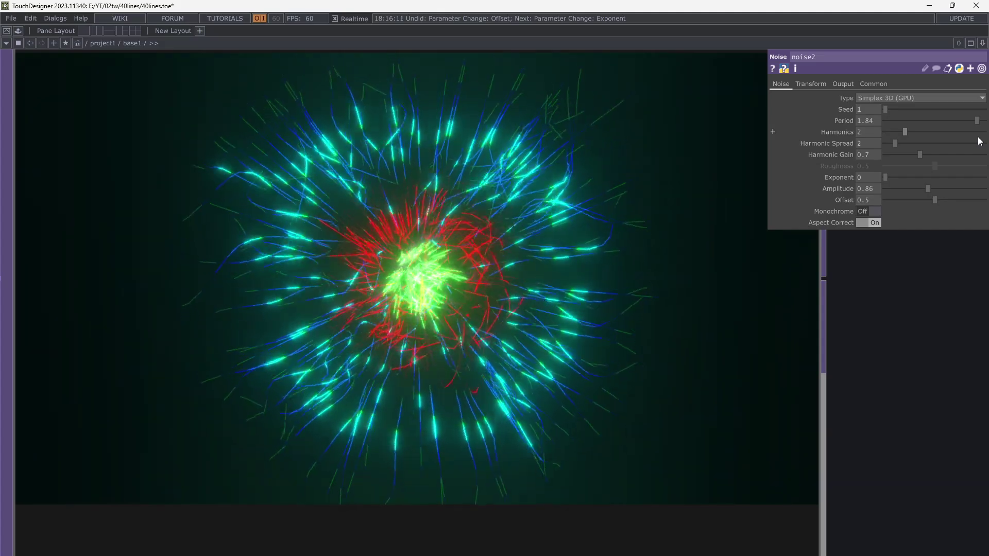
mouse_move(976, 121)
mouse_down()
mouse_move(954, 122)
mouse_move(948, 139)
mouse_up()
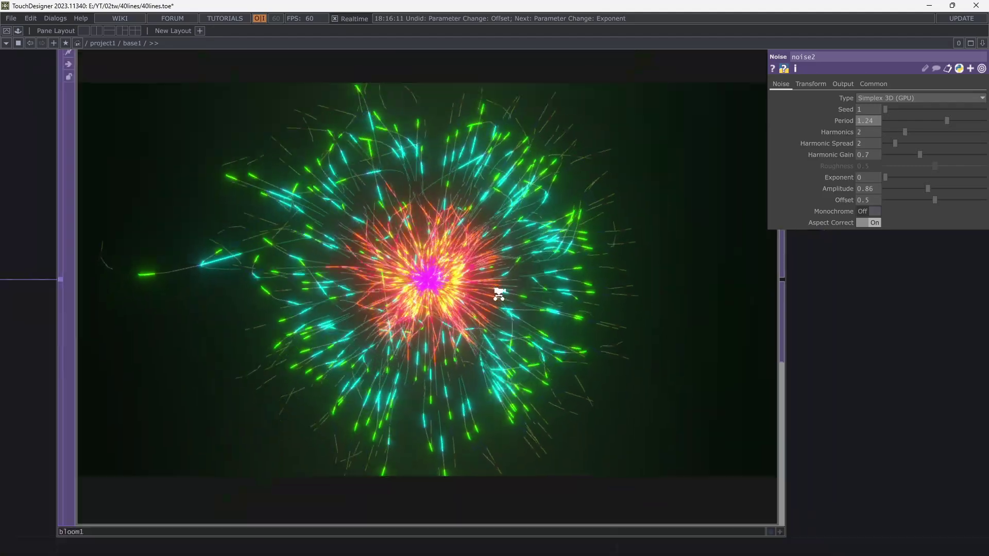
key(Escape)
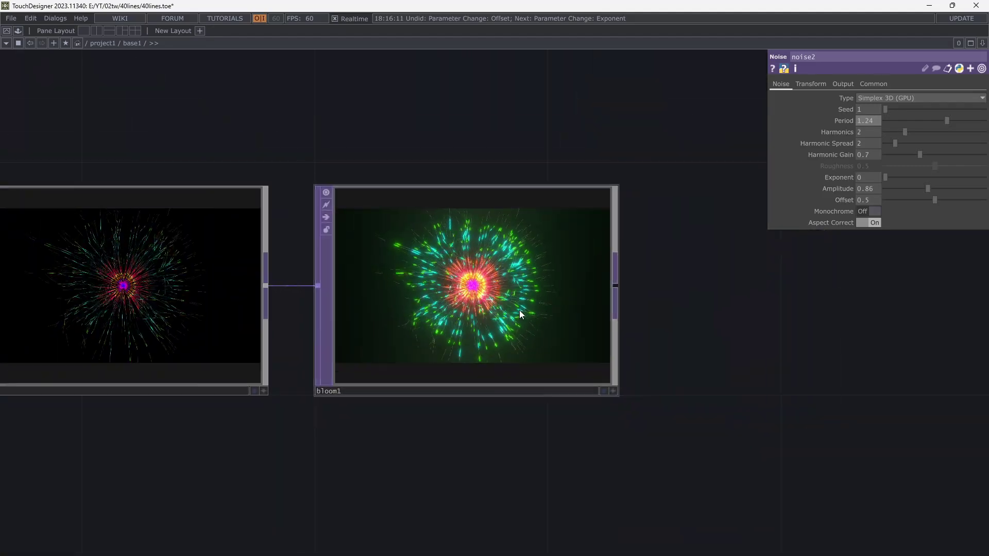
scroll(649, 325, down, 2)
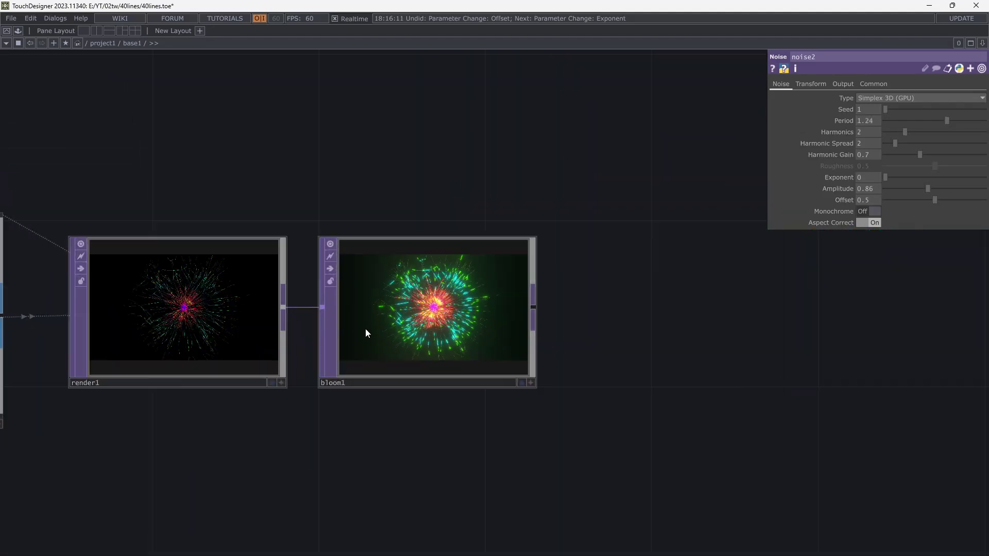
drag(366, 328, 406, 246)
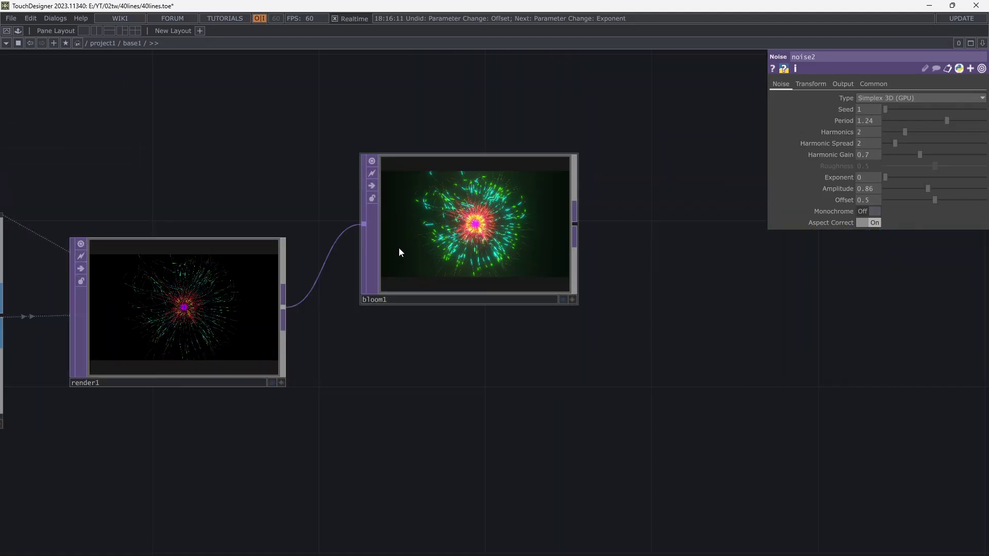
- Branch a Level TOP, level1, off render1 and place it below bloom1
drag(285, 314, 363, 396)
double_click(364, 397)
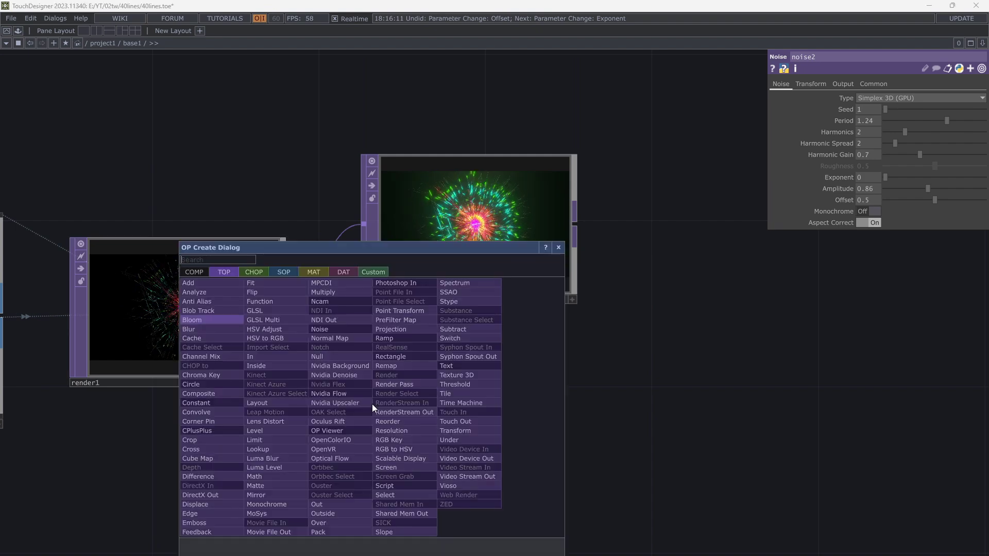
text(l)
click(263, 431)
click(537, 410)
scroll(464, 406, up, 2)
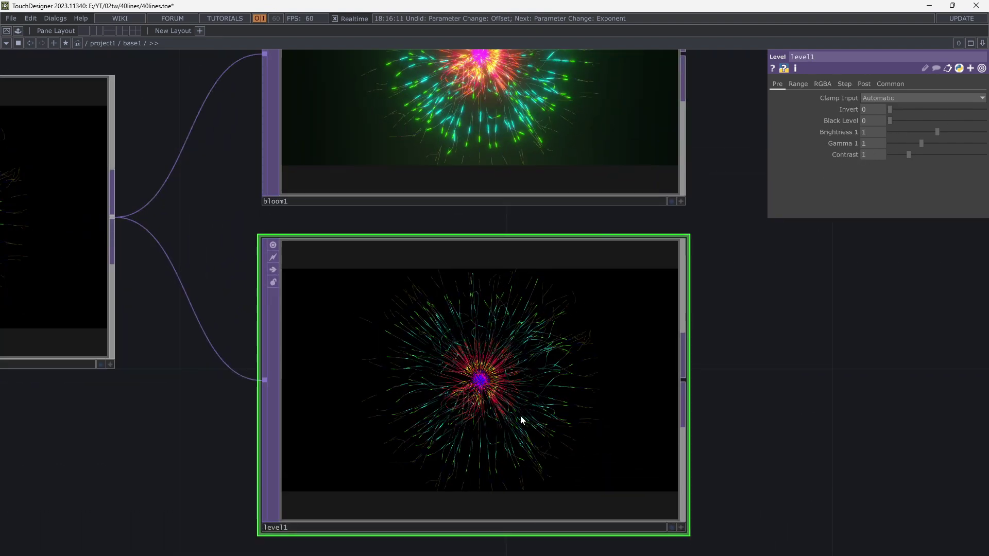
scroll(495, 387, up, 2)
scroll(494, 347, up, 2)
- Set level1 brightness to 1.72 and contrast to 1.33
drag(936, 132, 971, 132)
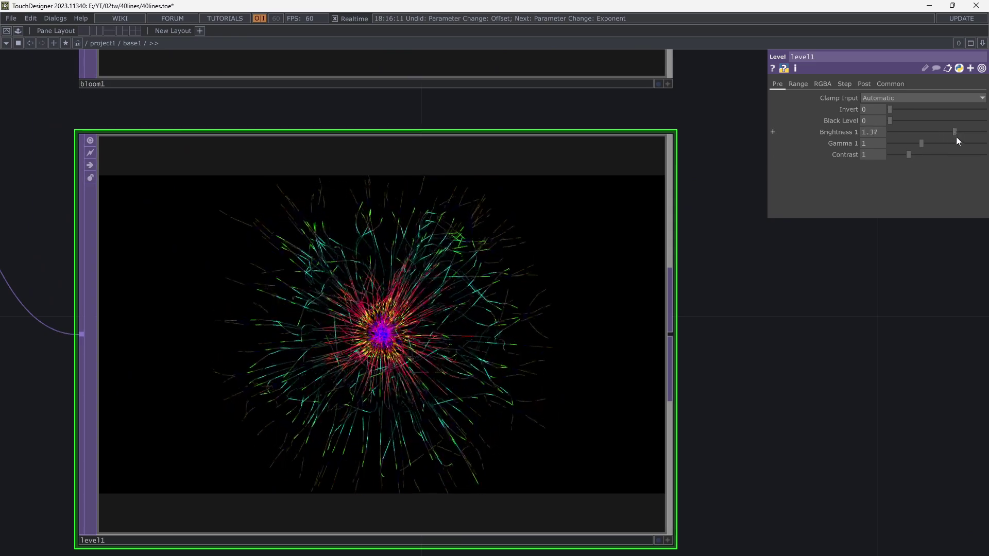
drag(641, 363, 674, 339)
scroll(675, 338, up, 2)
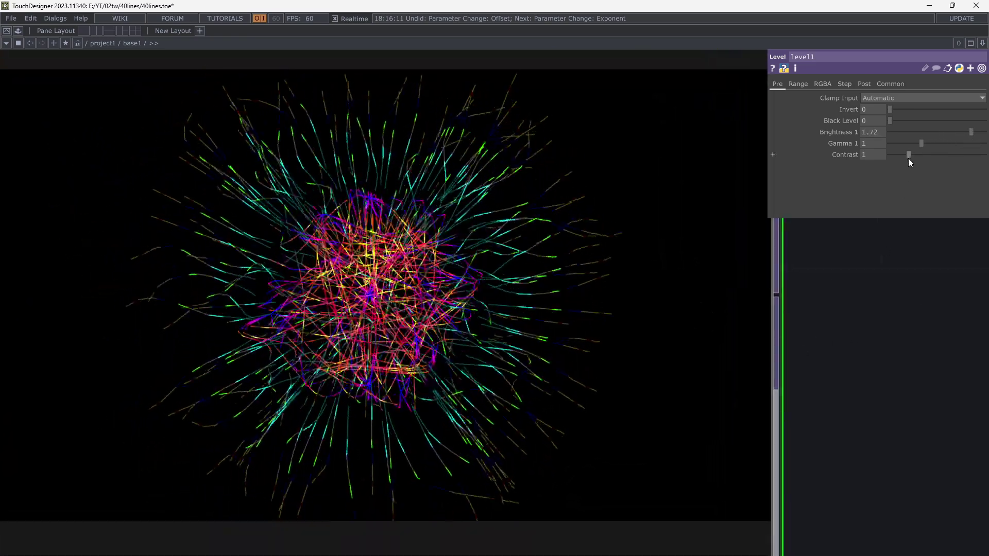
mouse_move(909, 156)
mouse_down()
mouse_move(925, 159)
mouse_move(915, 154)
mouse_up()
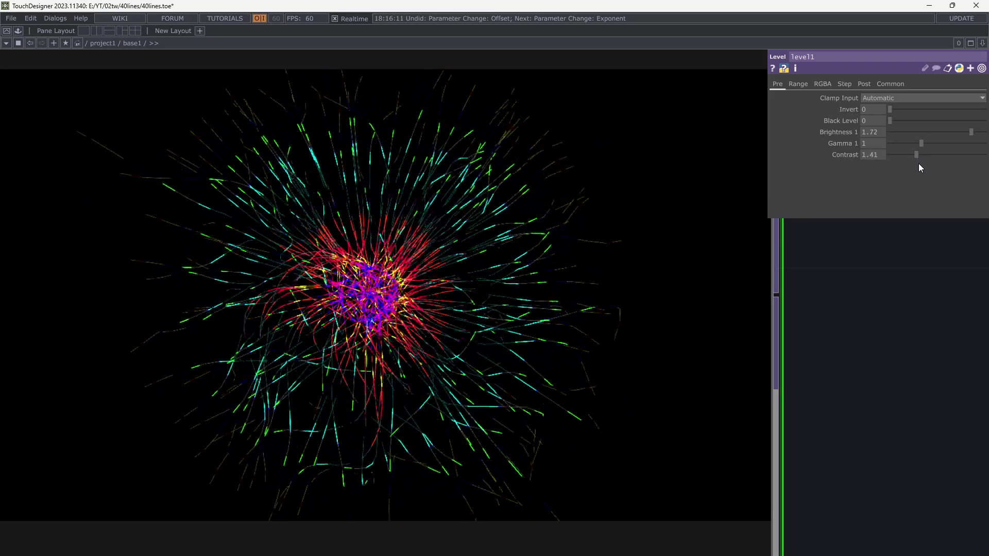
scroll(849, 348, down, 2)
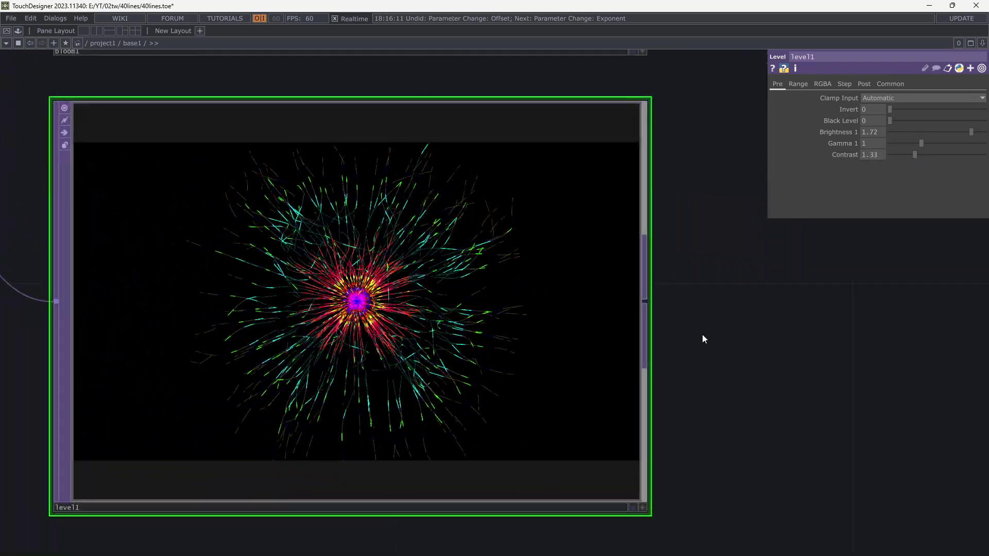
scroll(702, 338, down, 2)
scroll(703, 339, down, 1)
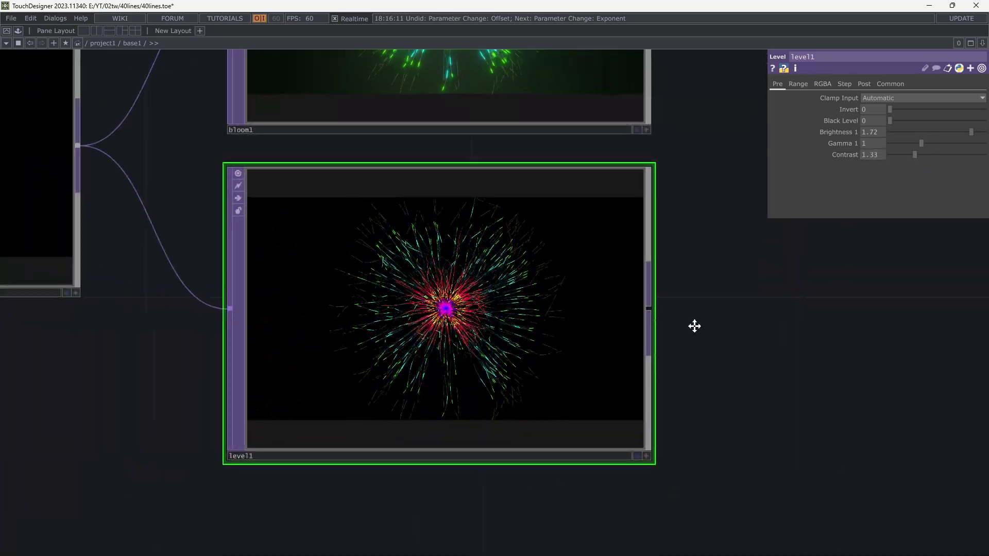
mouse_move(703, 339)
mouse_down()
mouse_move(495, 320)
mouse_move(405, 343)
mouse_move(369, 382)
mouse_up()
scroll(511, 326, down, 2)
scroll(512, 331, down, 1)
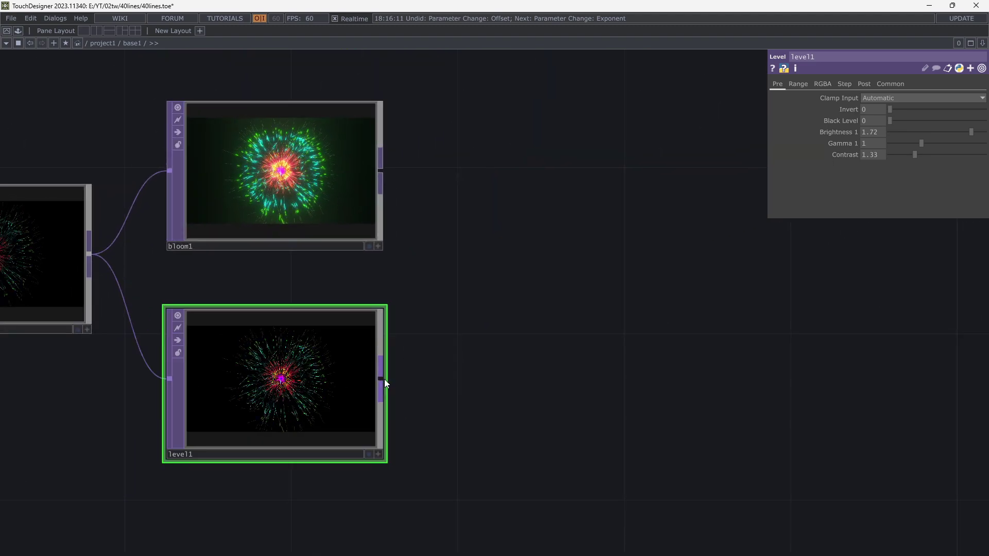
drag(429, 373, 465, 377)
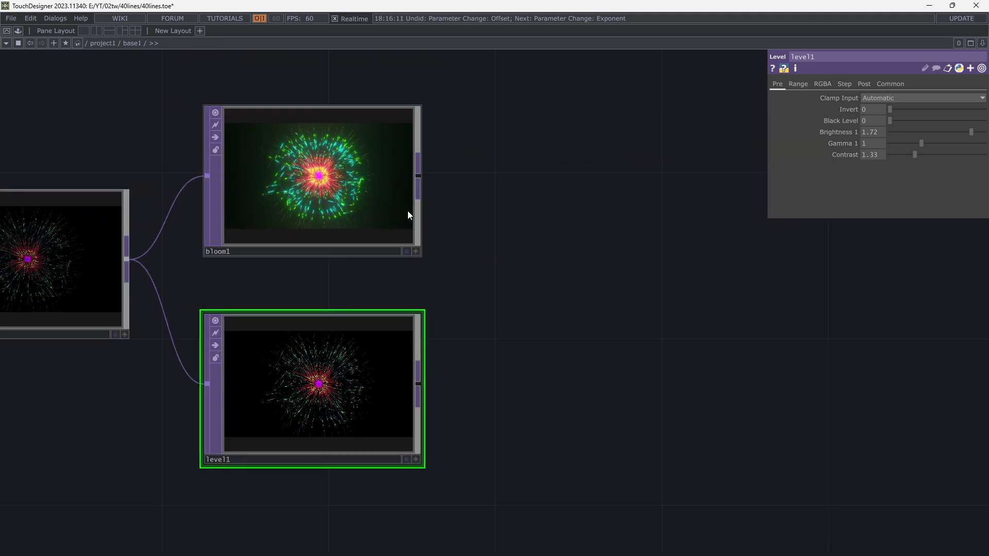
- Delete level1 and place an out1 Out TOP to the right of bloom1
key(Delete)
drag(411, 185, 402, 235)
click(421, 220)
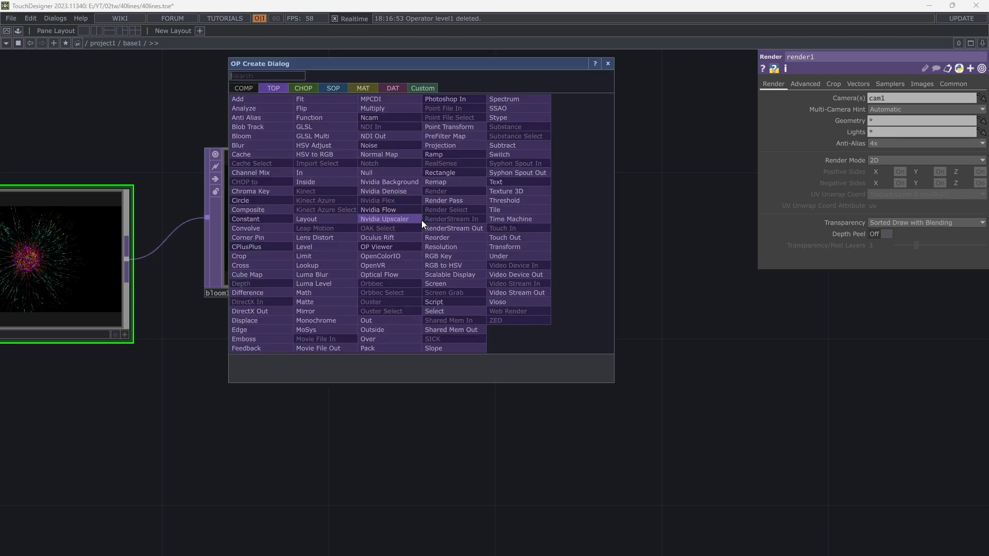
key(Escape)
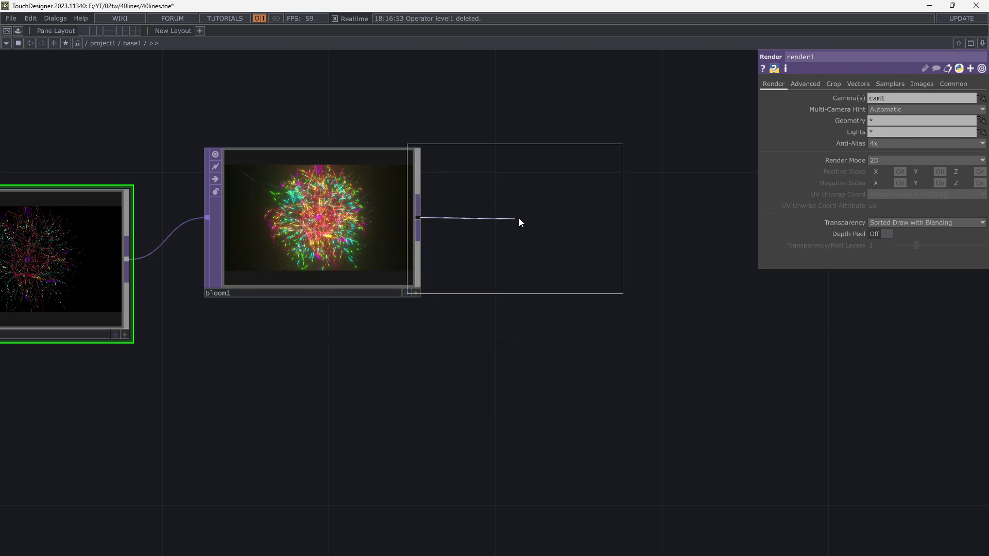
click(544, 221)
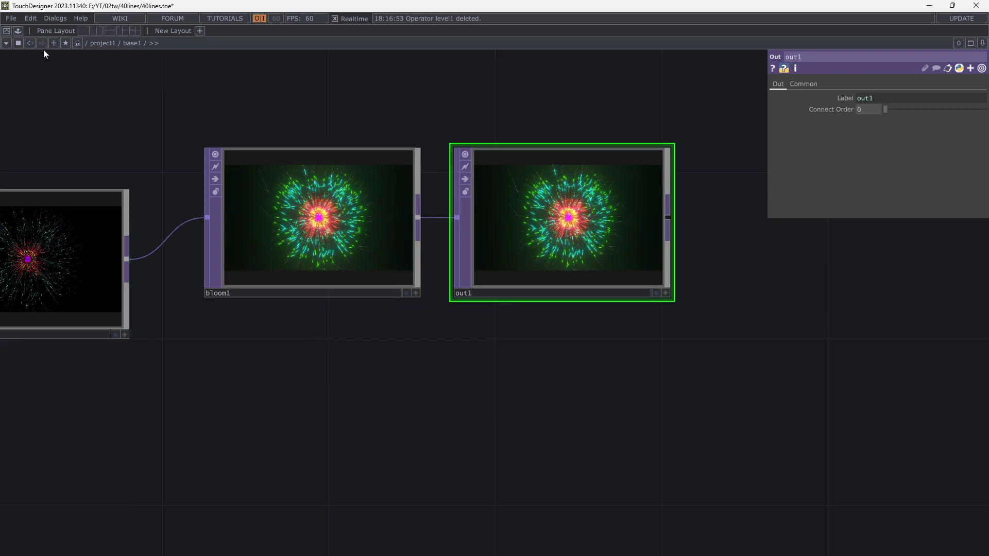